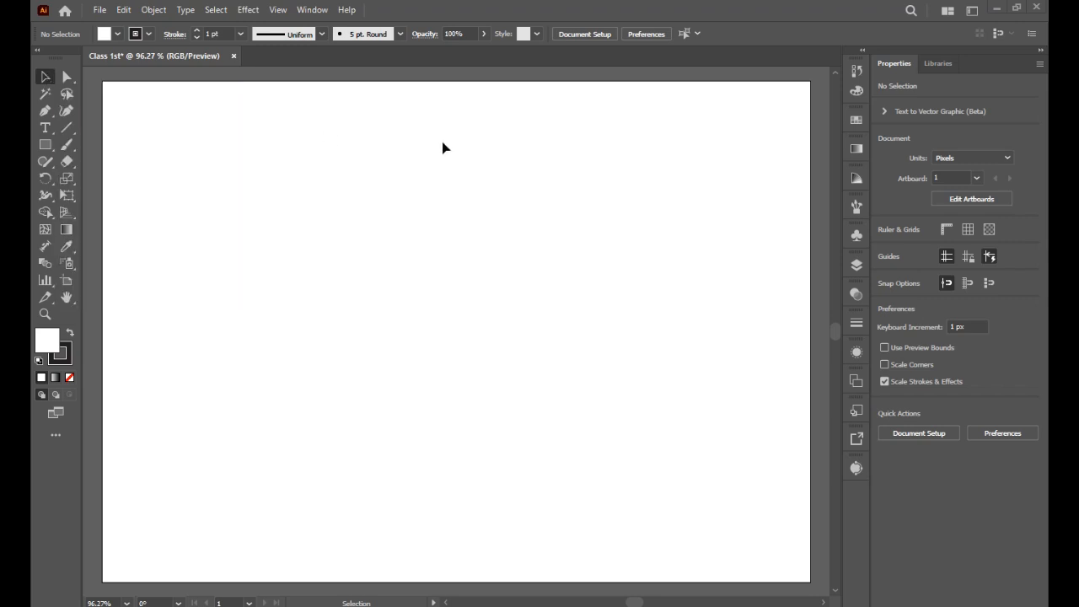
Step: Draw a rectangle about 187 × 192 px near the artboard's top-left corner and fill it with color C19191
left_click(47, 144)
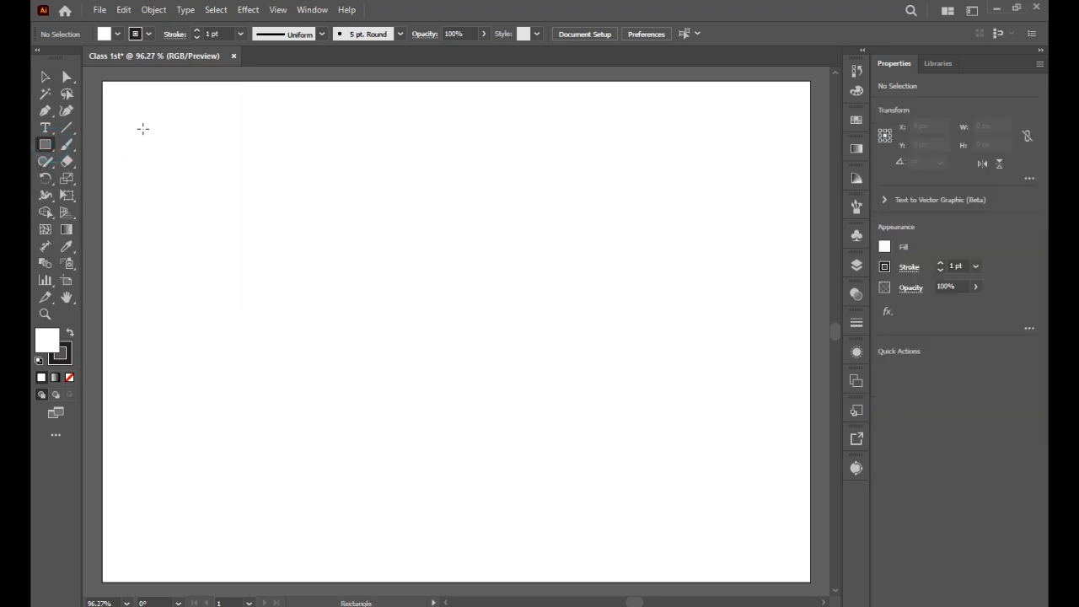
left_click_drag(140, 114, 297, 275)
left_click(48, 340)
left_click(680, 260)
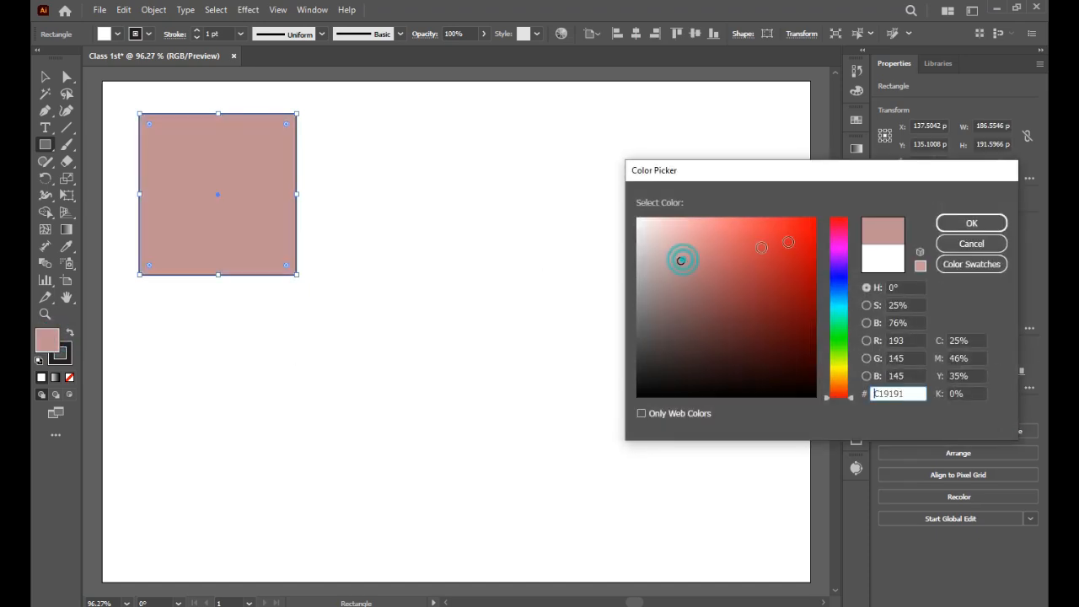
left_click(951, 226)
Step: Round the rectangle's corners with its live corner widgets
left_click(46, 77)
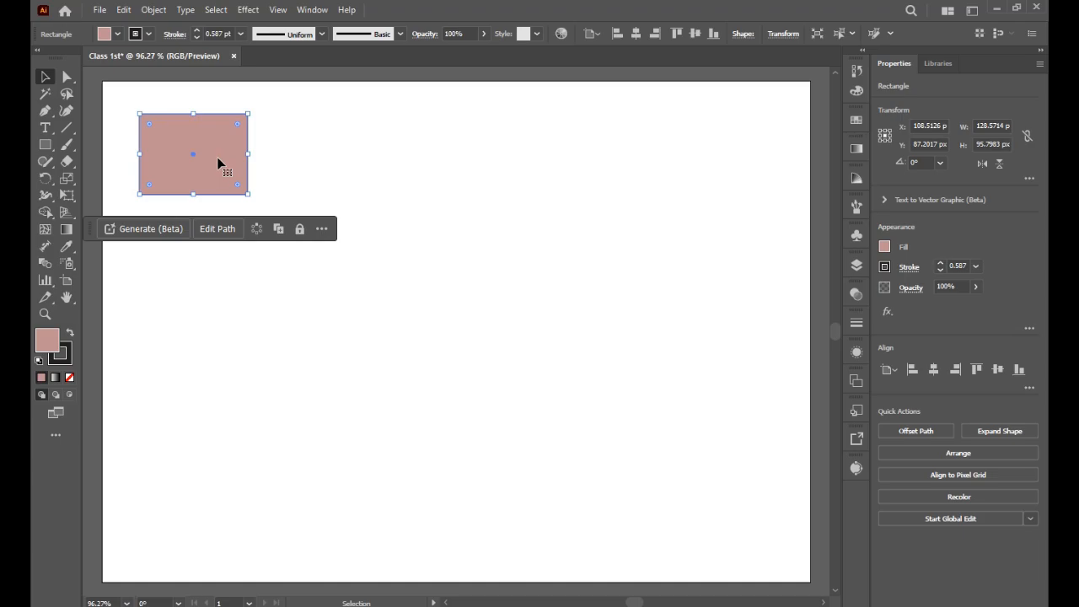
left_click_drag(248, 194, 249, 197)
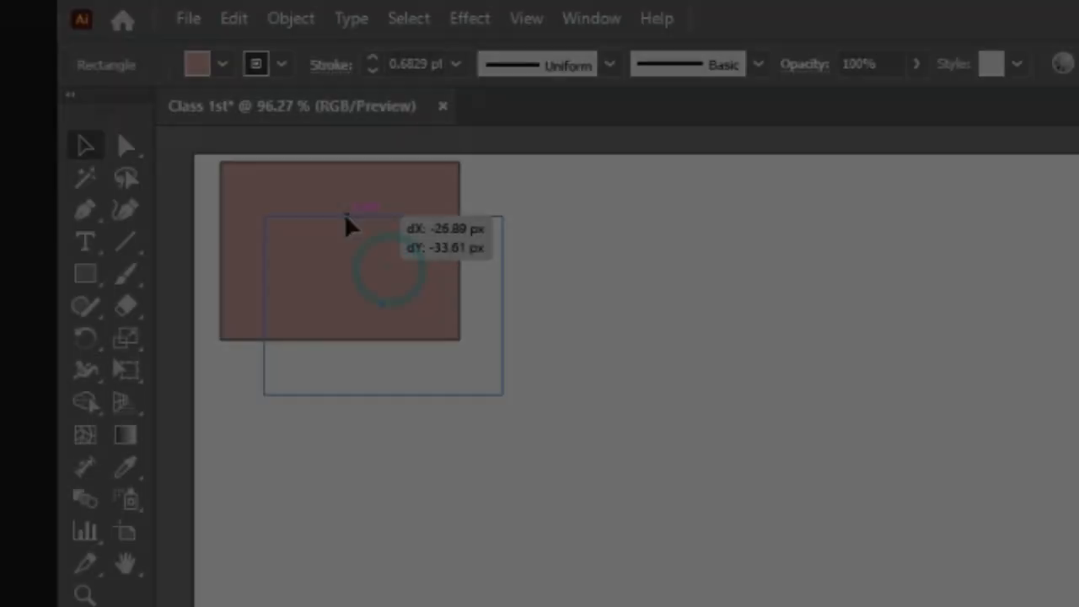
left_click_drag(345, 225, 342, 249)
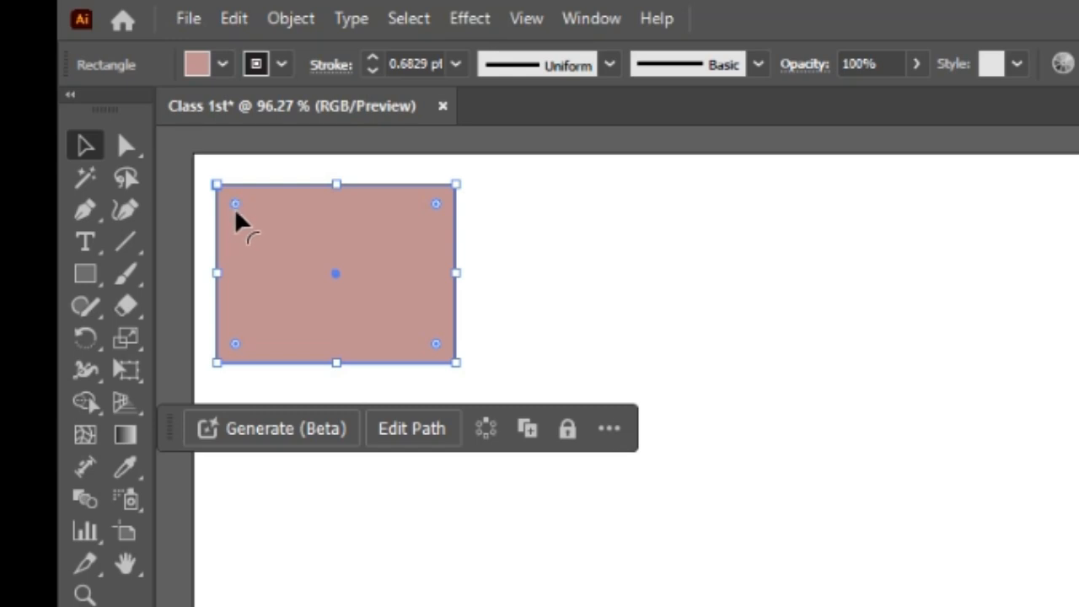
left_click_drag(236, 205, 259, 243)
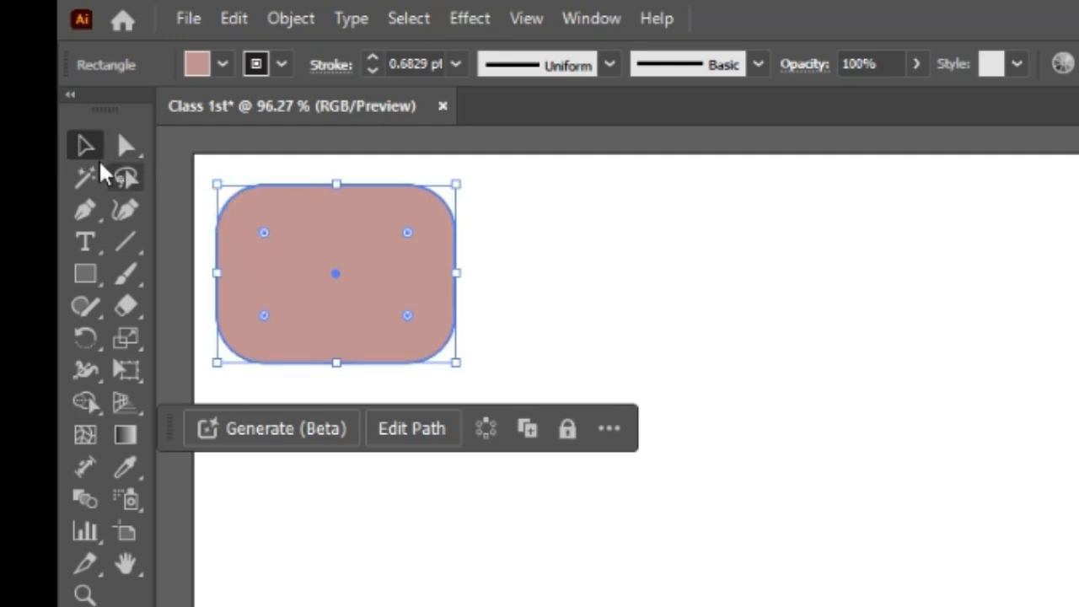
left_click(819, 309)
left_click(284, 233)
mouse_move(278, 230)
left_mouse_down()
mouse_move(296, 241)
mouse_move(282, 228)
left_mouse_up()
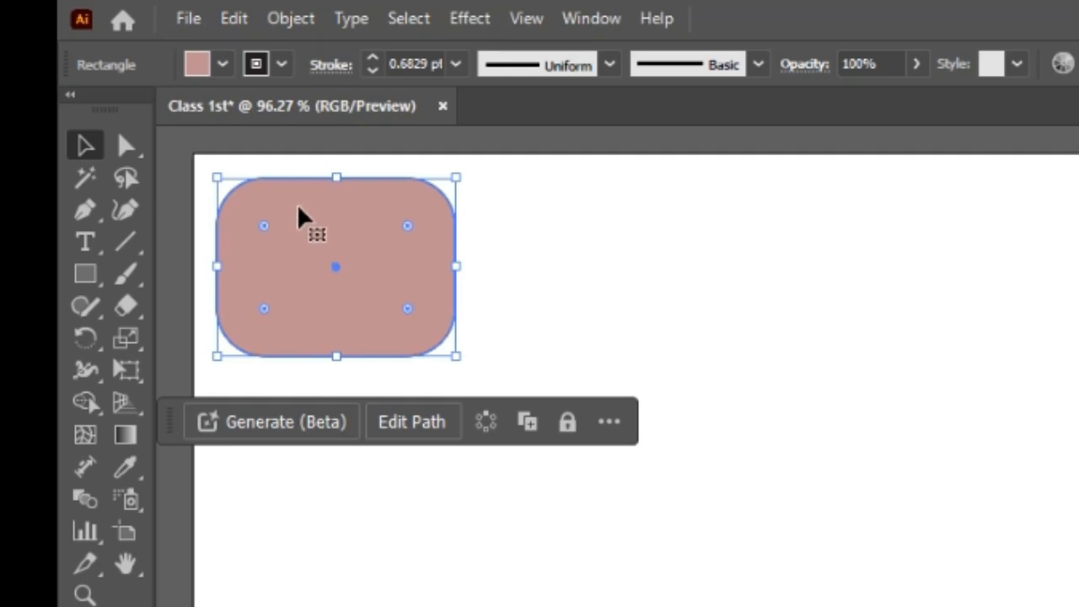
left_click_drag(303, 215, 532, 279)
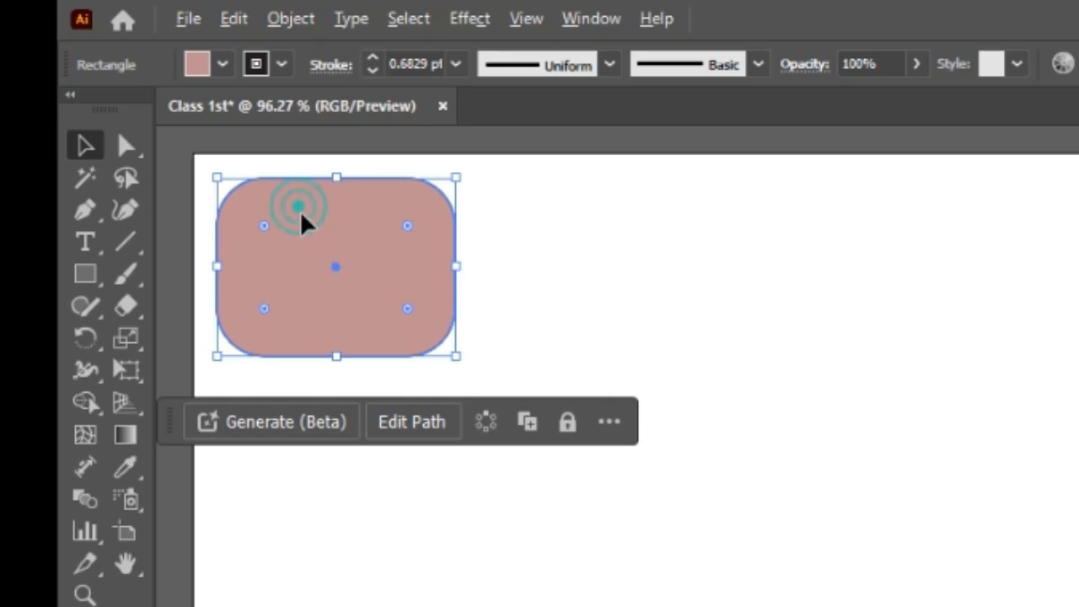
left_click_drag(281, 147, 170, 227)
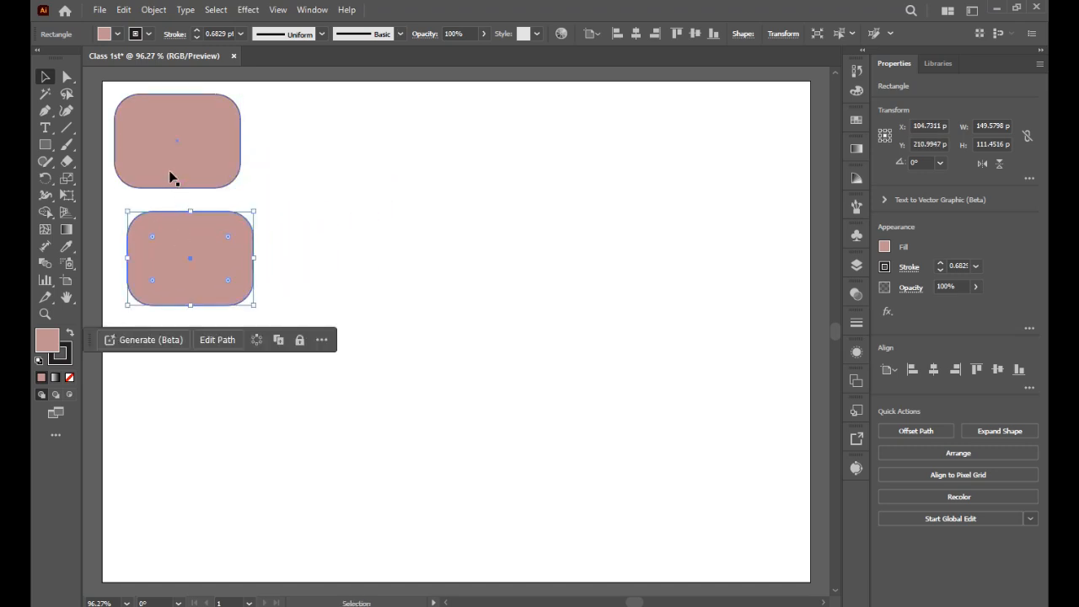
key("Delete")
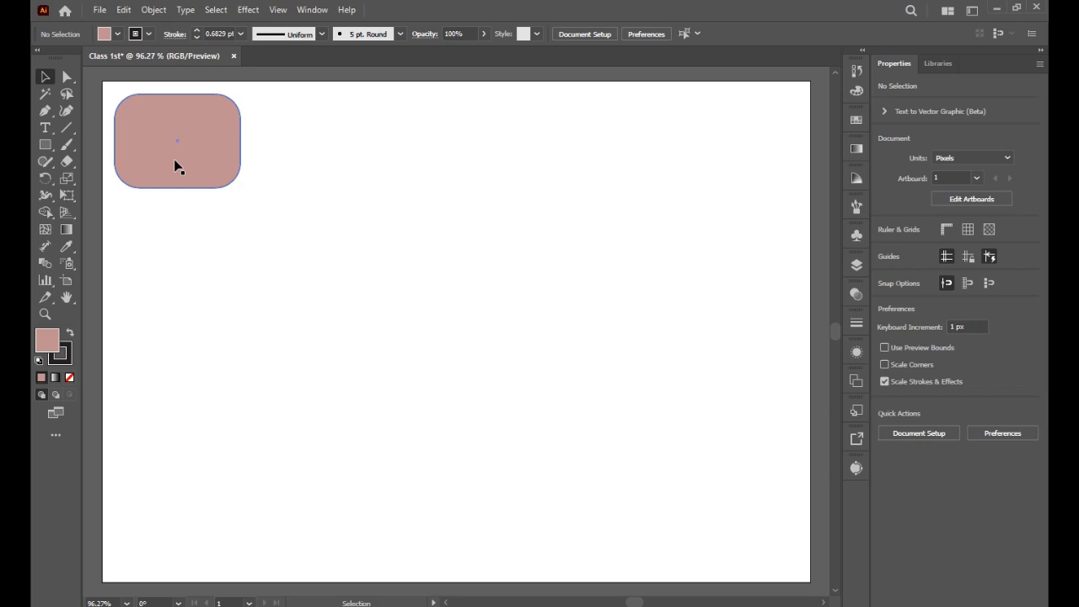
Step: Copy the rounded rectangle 161 px to the right and repeat the transform to build a row of five
left_click_drag(176, 165, 311, 164)
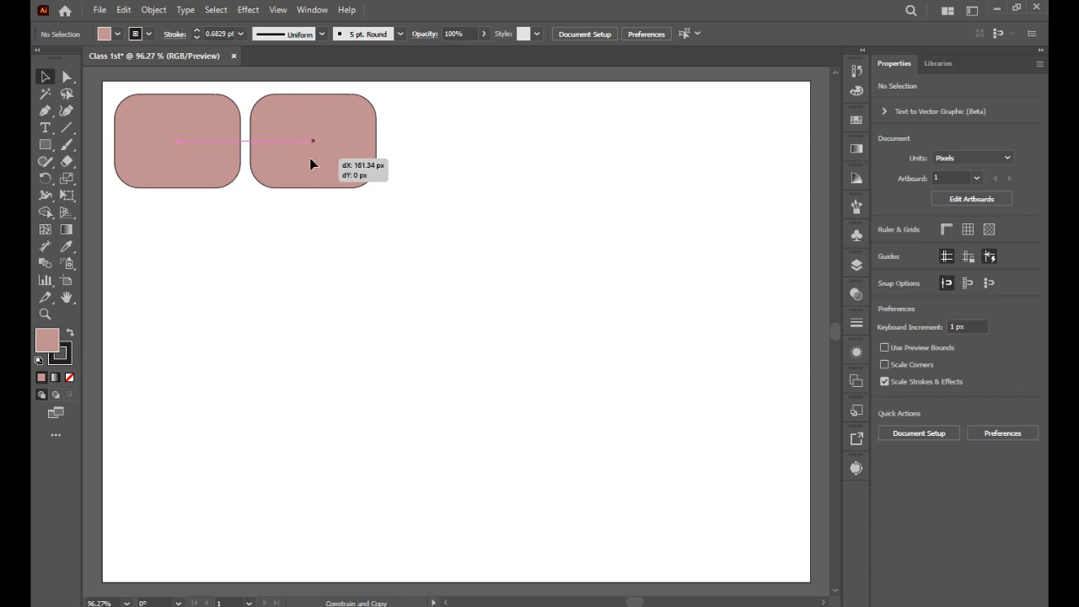
left_click_drag(310, 163, 312, 164)
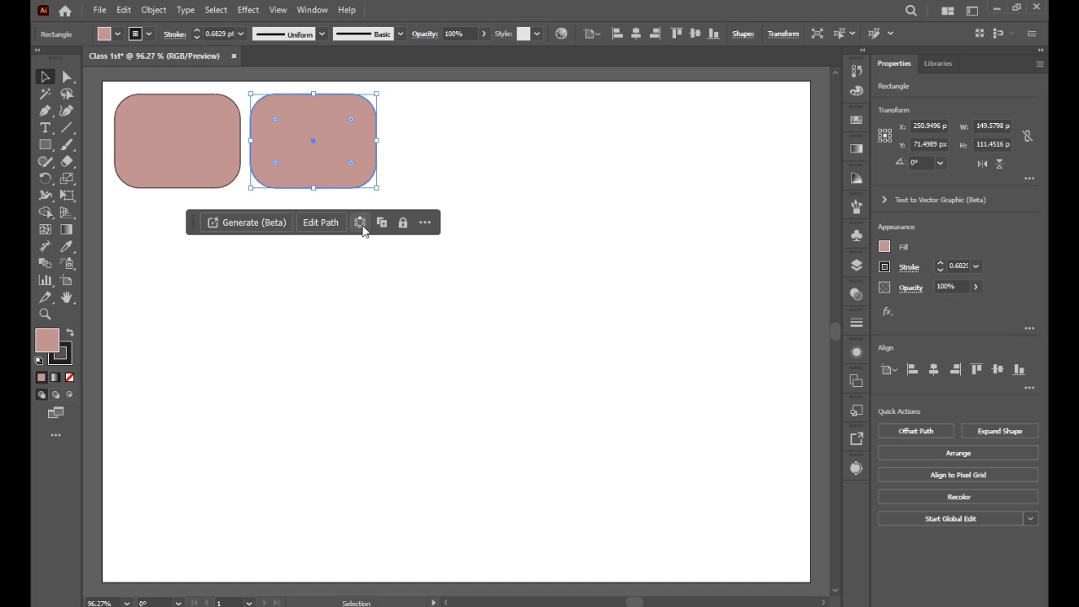
key("a")
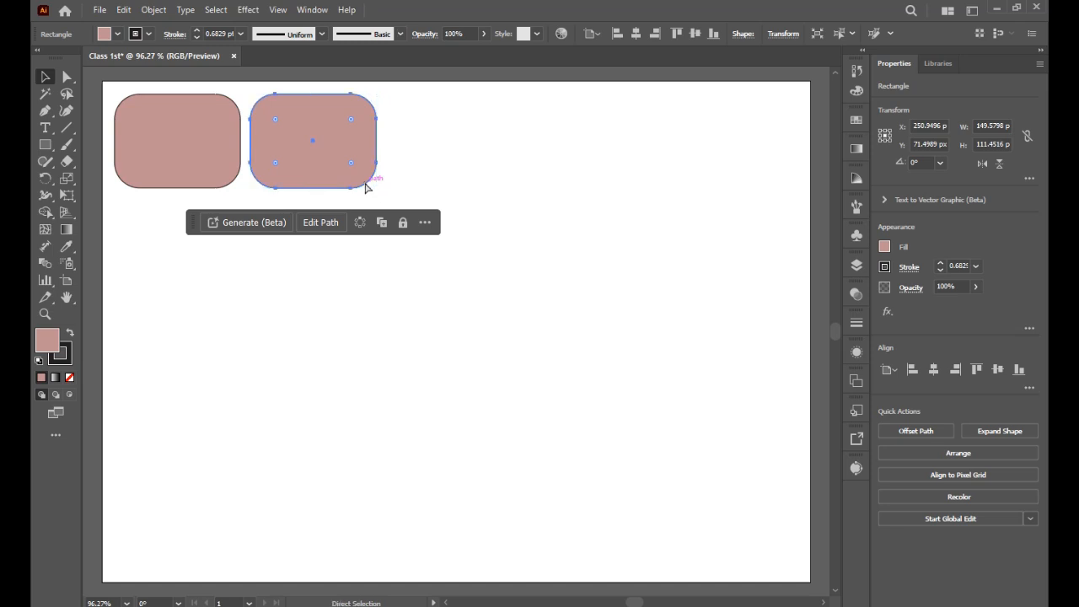
key("ctrl+d")
Step: Select the row, copy it downward and repeat the transform to make four rows of rounded rectangles
key("ctrl+d")
key("ctrl+d")
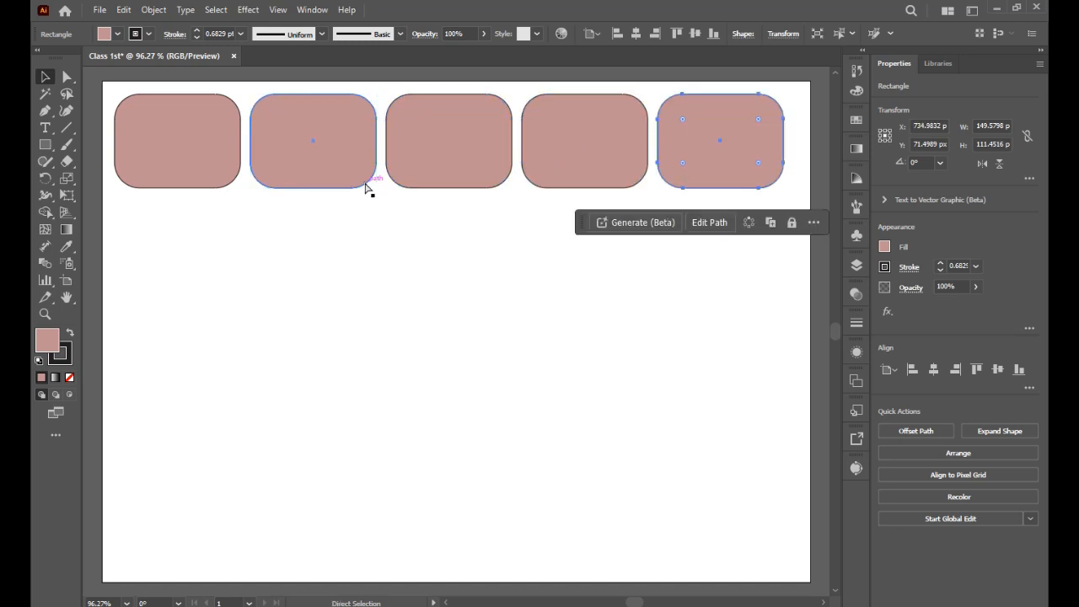
key("v")
left_click_drag(190, 242, 664, 168)
left_click_drag(413, 168, 418, 279)
key("ctrl+d")
key("ctrl+d")
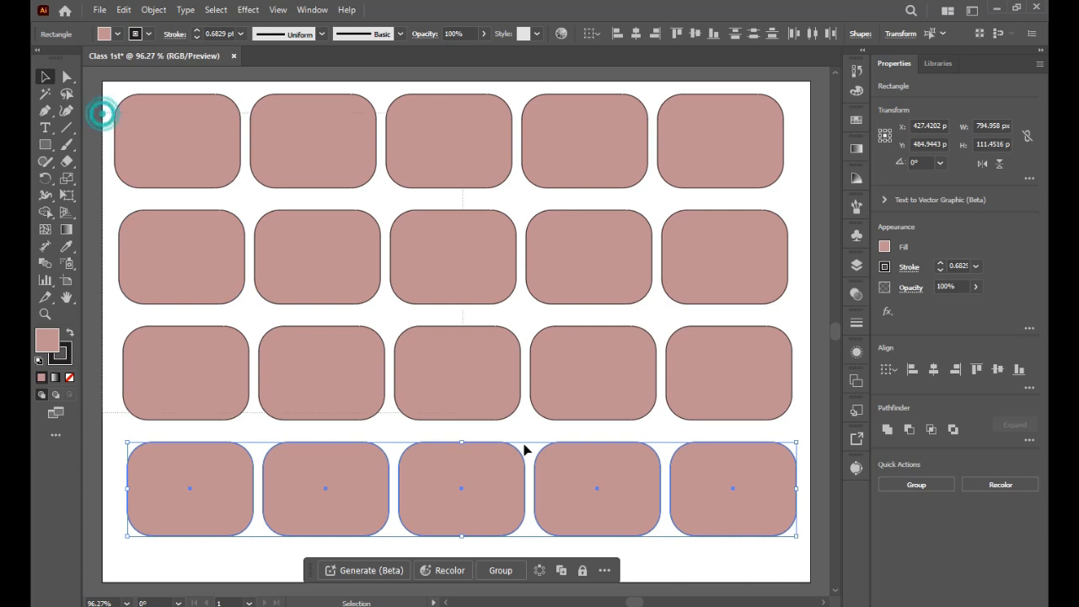
Step: Select and delete all objects on the artboard
key("ctrl+a")
key("Delete")
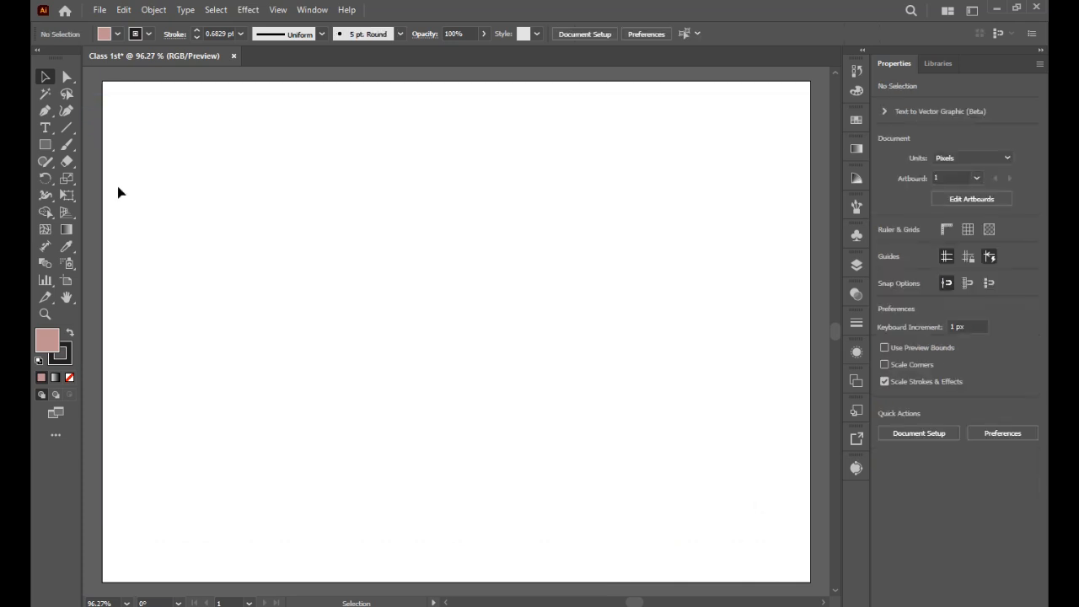
Step: Draw a hexagon about 76 × 66 px with the Polygon tool in the artboard's top-left corner
left_click(46, 144)
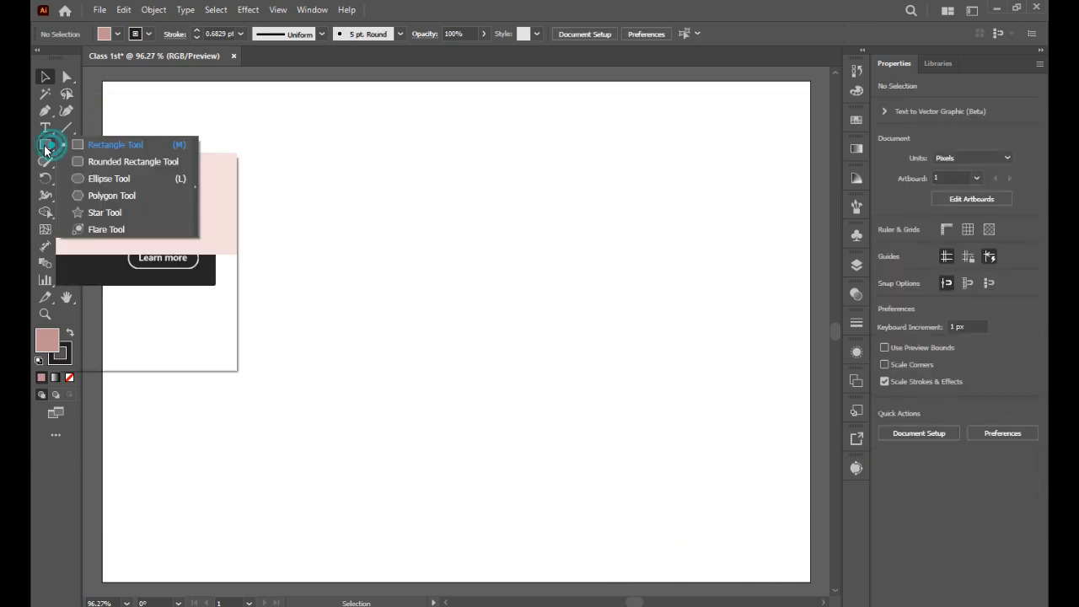
left_click(94, 196)
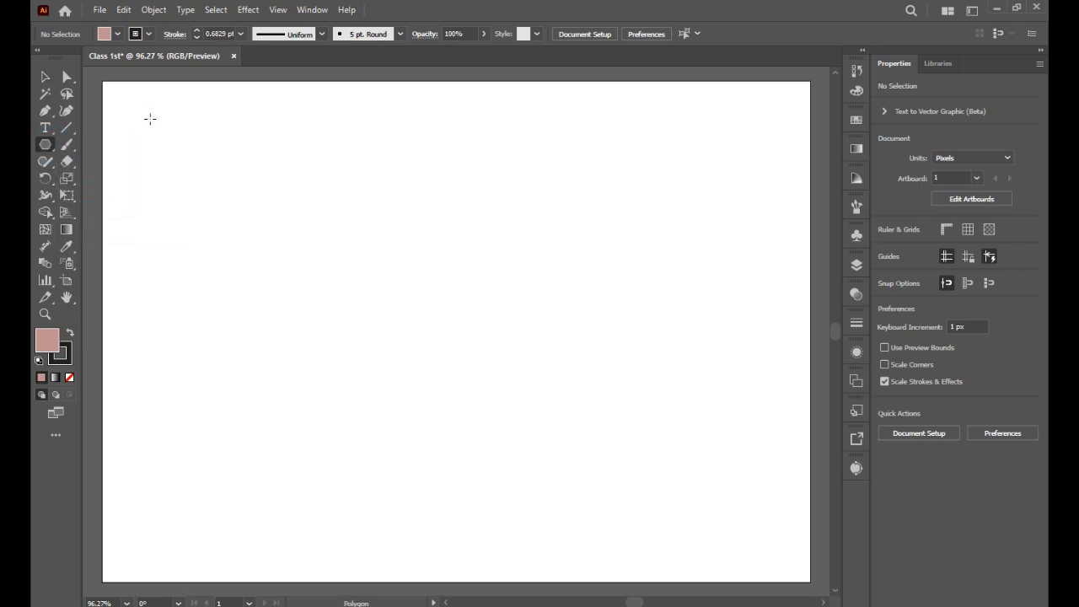
left_click_drag(150, 119, 169, 145)
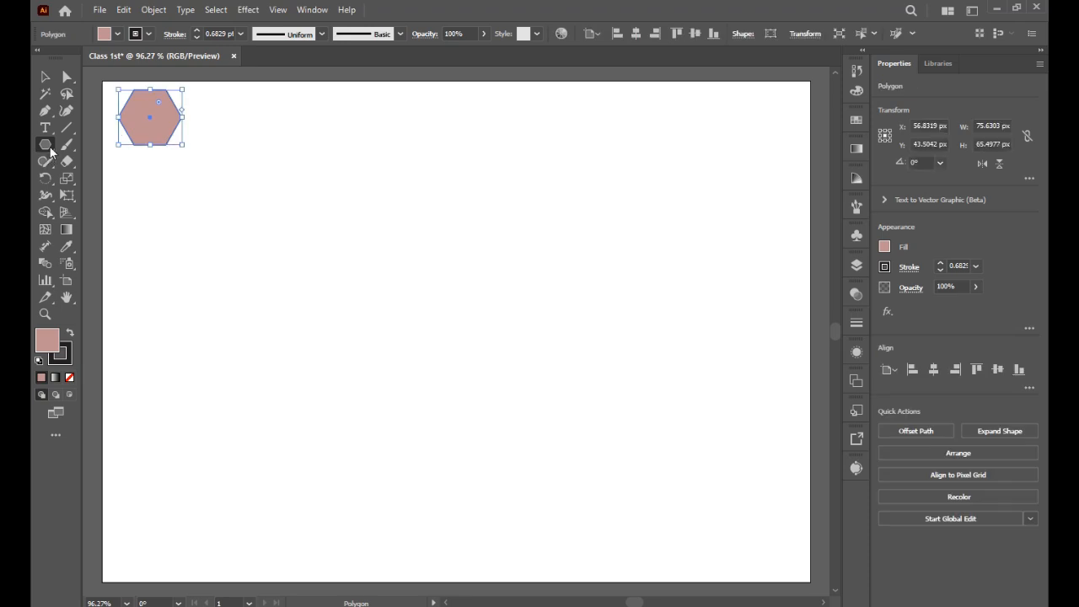
left_click(48, 146)
left_click(46, 77)
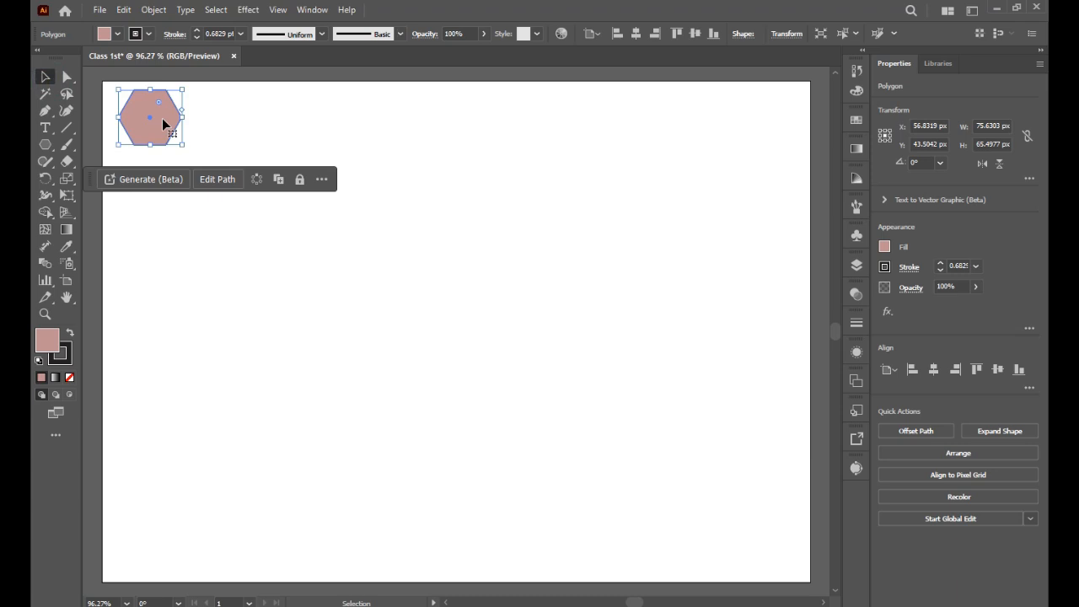
Step: Give the hexagon a white fill and the default black 1 pt stroke
double_click(47, 341)
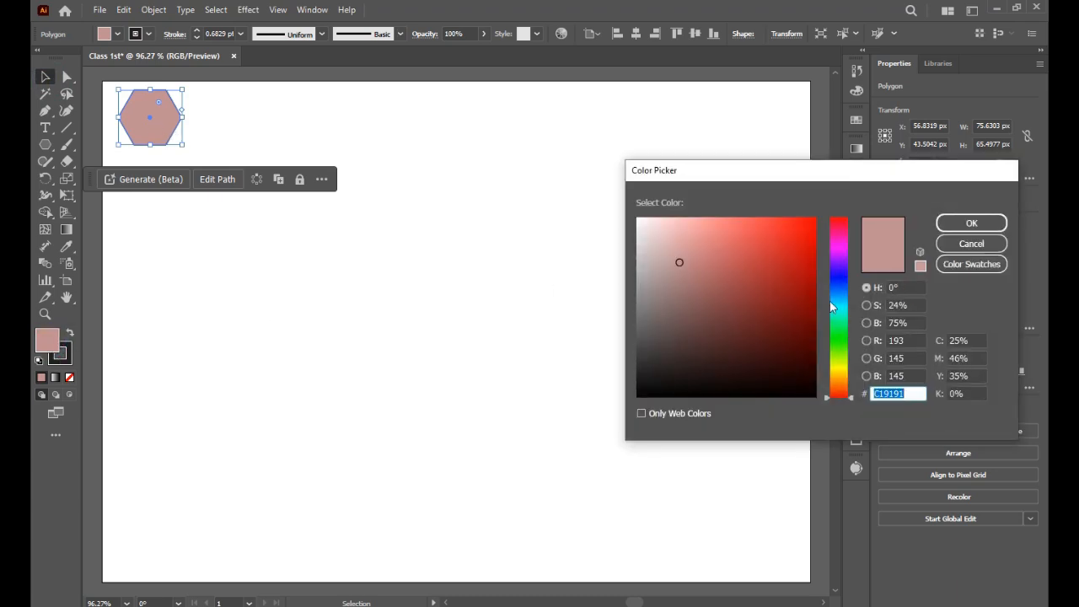
left_click(638, 222)
left_click(968, 223)
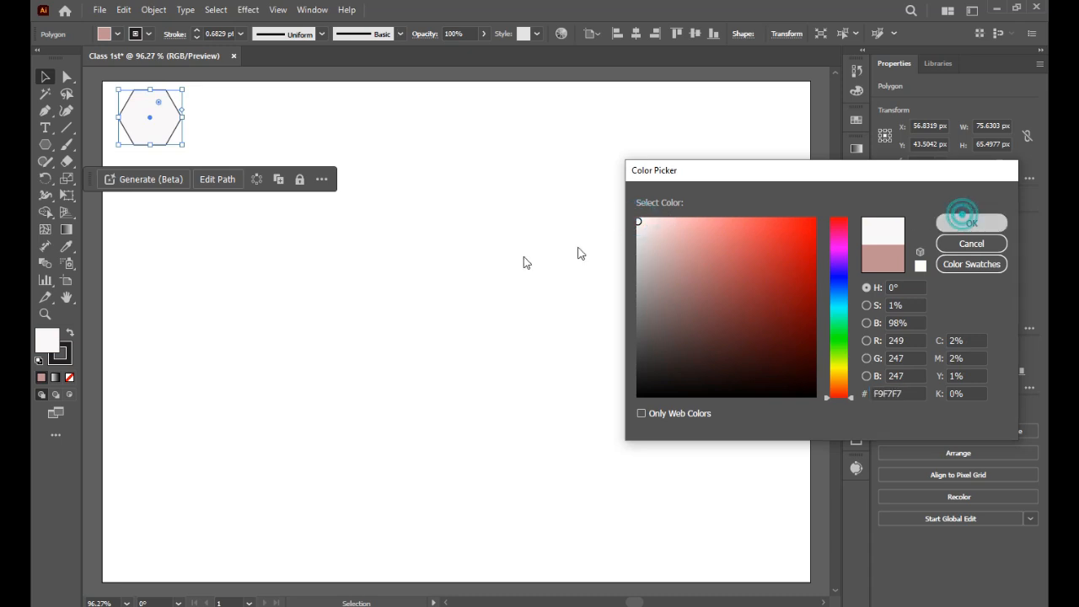
left_click(37, 363)
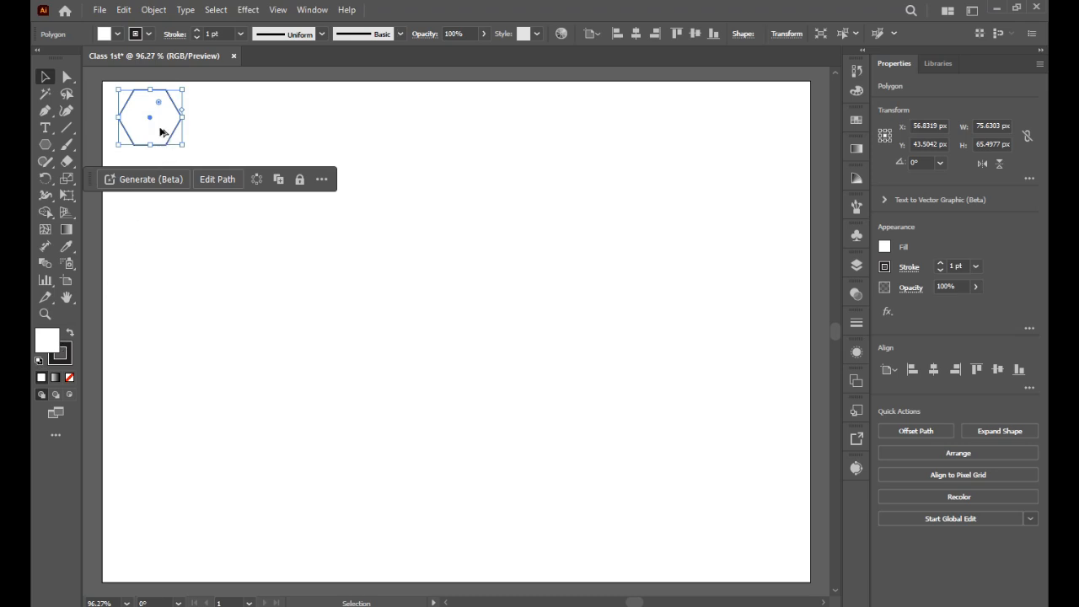
Step: Copy the hexagon straight down edge to edge and repeat the transform to build a column of eight hexagons
left_click_drag(160, 133, 162, 180)
key("shift")
key("ctrl")
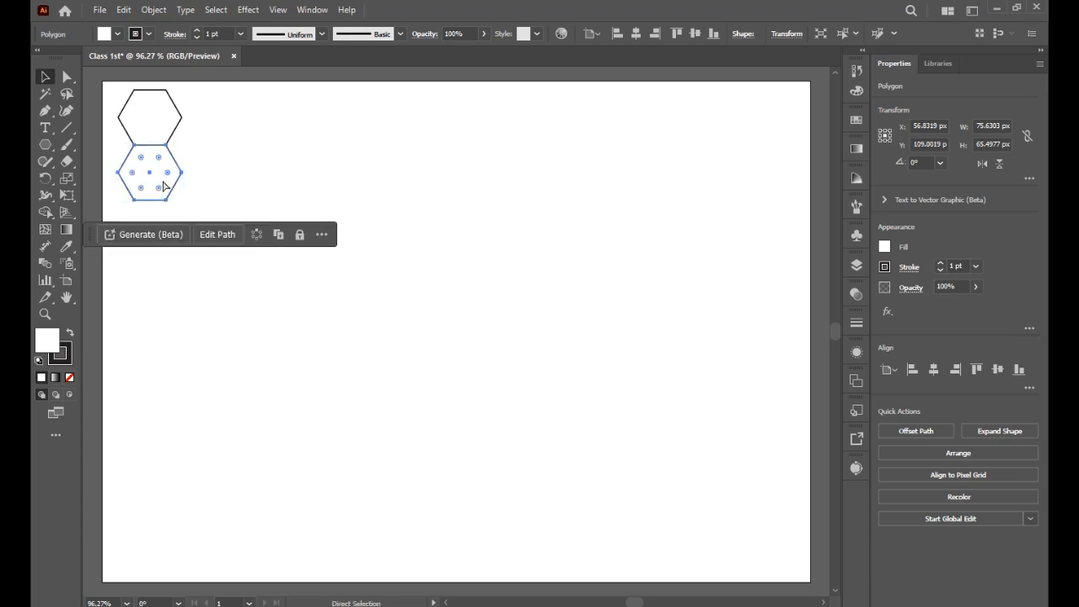
key("ctrl+d")
key("ctrl+d")
key("ctrl+d")
key("ctrl+d")
key("ctrl+d")
key("ctrl+d")
Step: Select the column and copy it 56.3 px right and 32.75 px down so the two columns interlock
left_click_drag(196, 99, 156, 497)
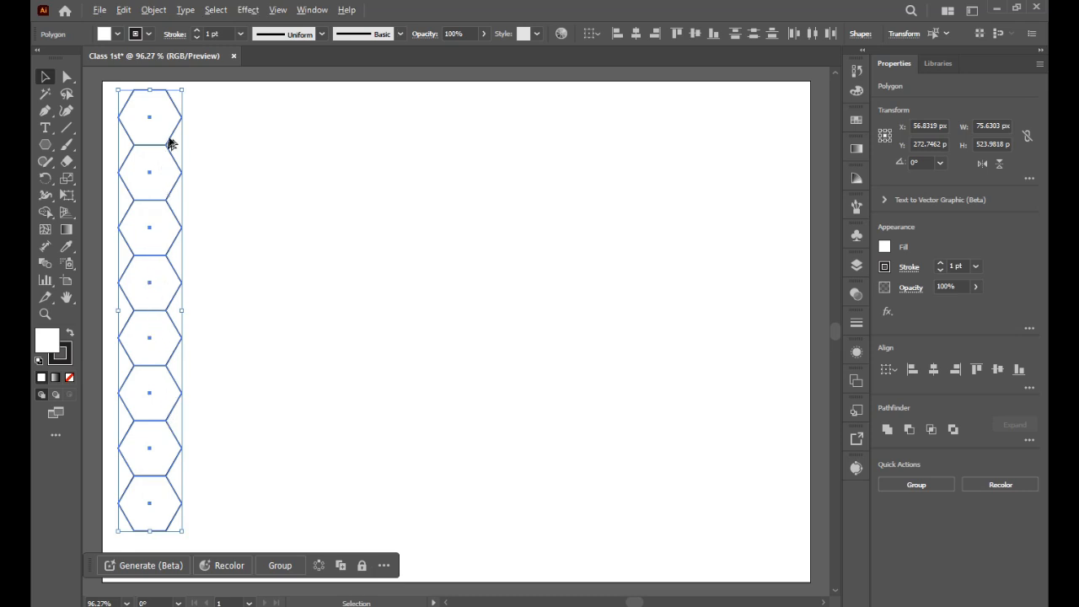
left_click_drag(165, 128, 213, 158)
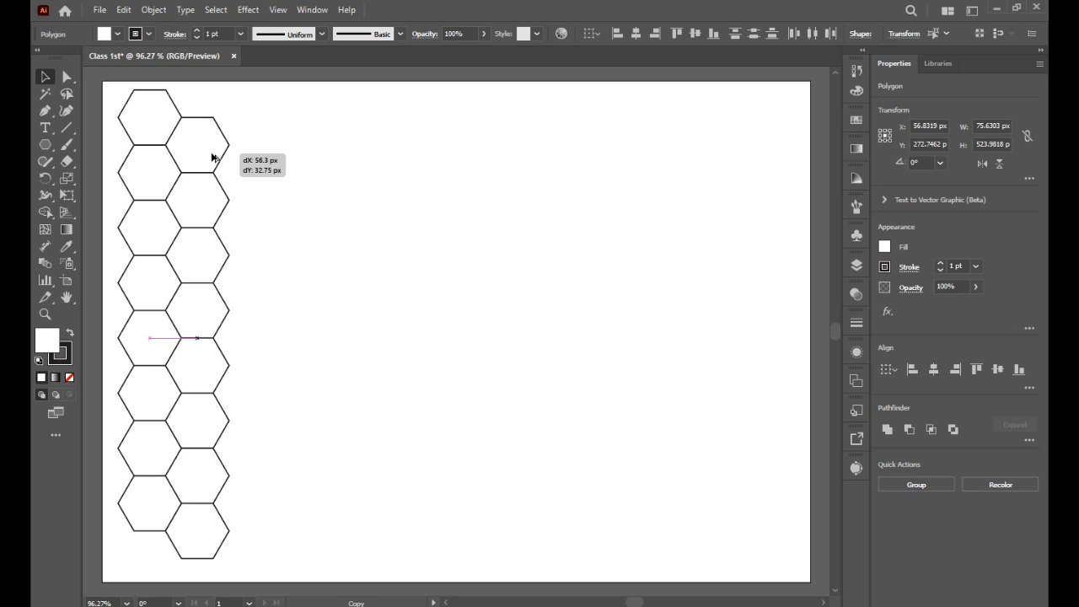
left_click_drag(212, 158, 213, 158)
left_click(344, 195)
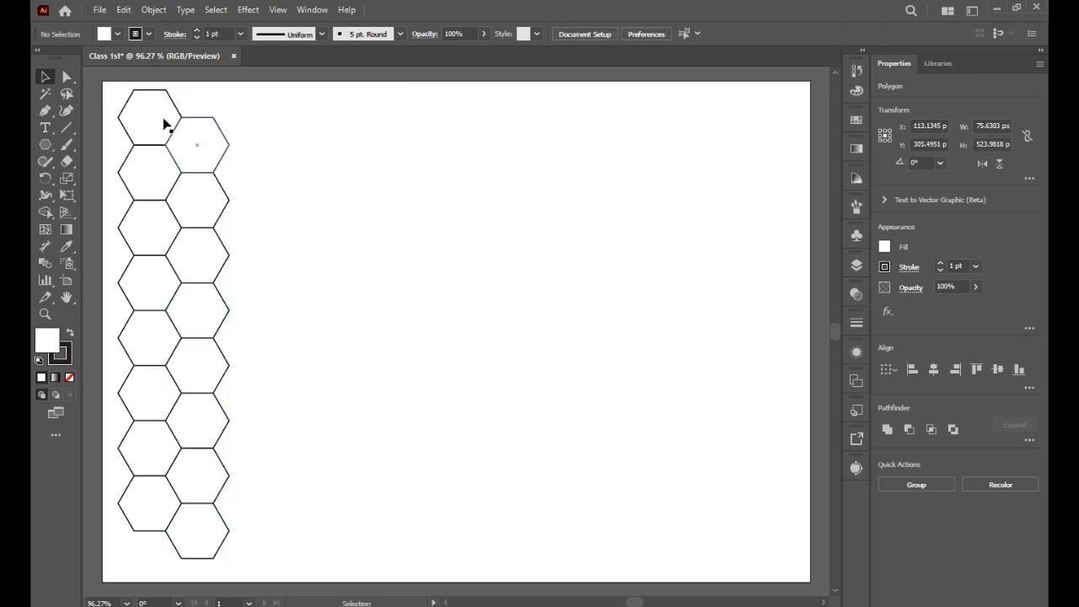
Step: Select every other hexagon in the left column and fill them with a saturated blue
left_click(155, 153)
left_click(152, 226, "shift")
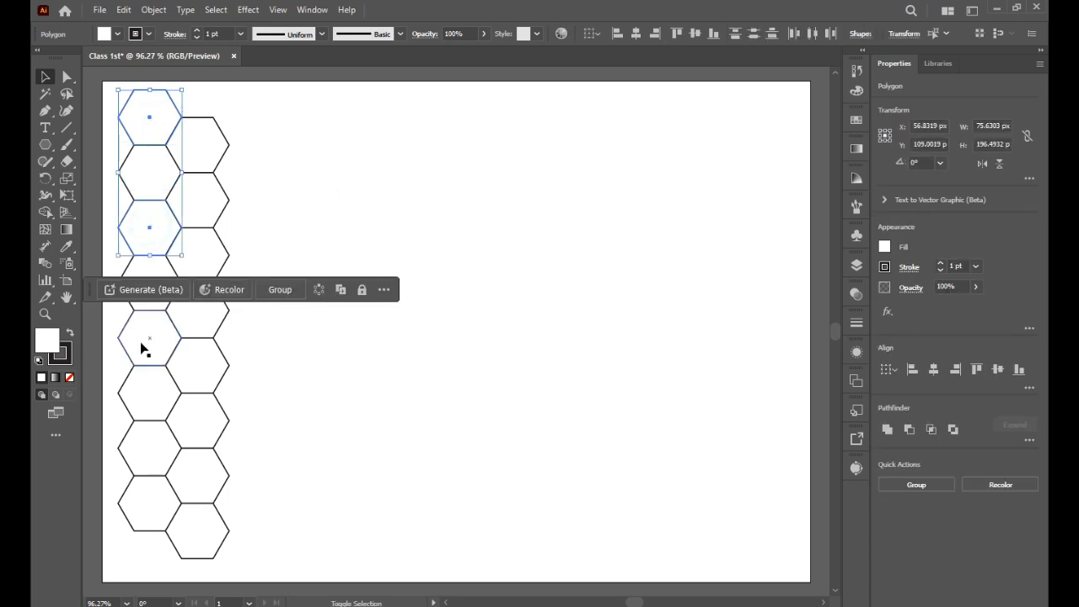
left_click(140, 354, "shift")
left_click(138, 452, "shift")
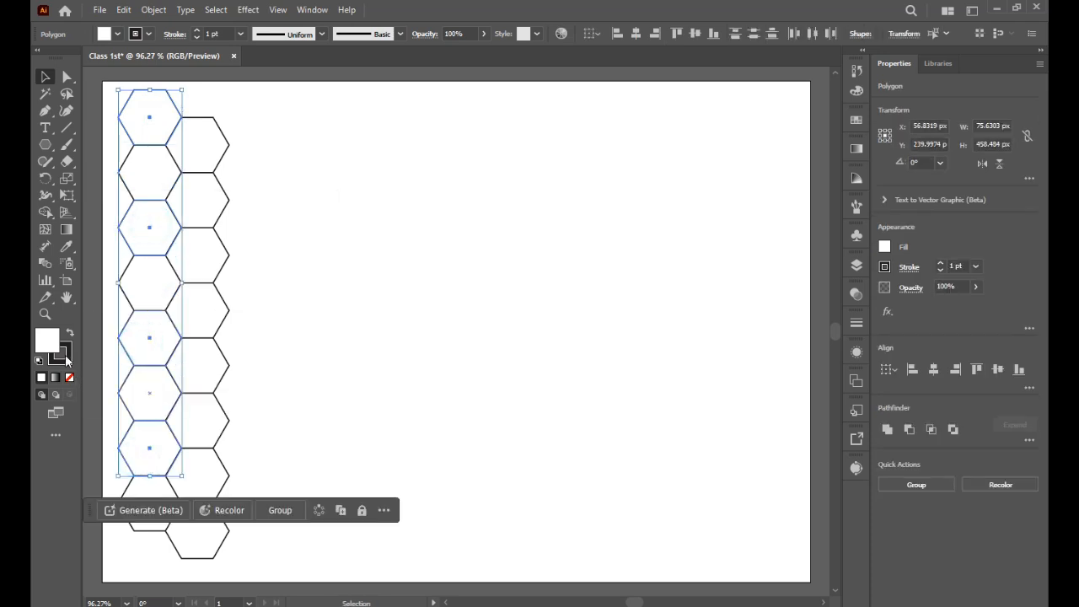
double_click(45, 339)
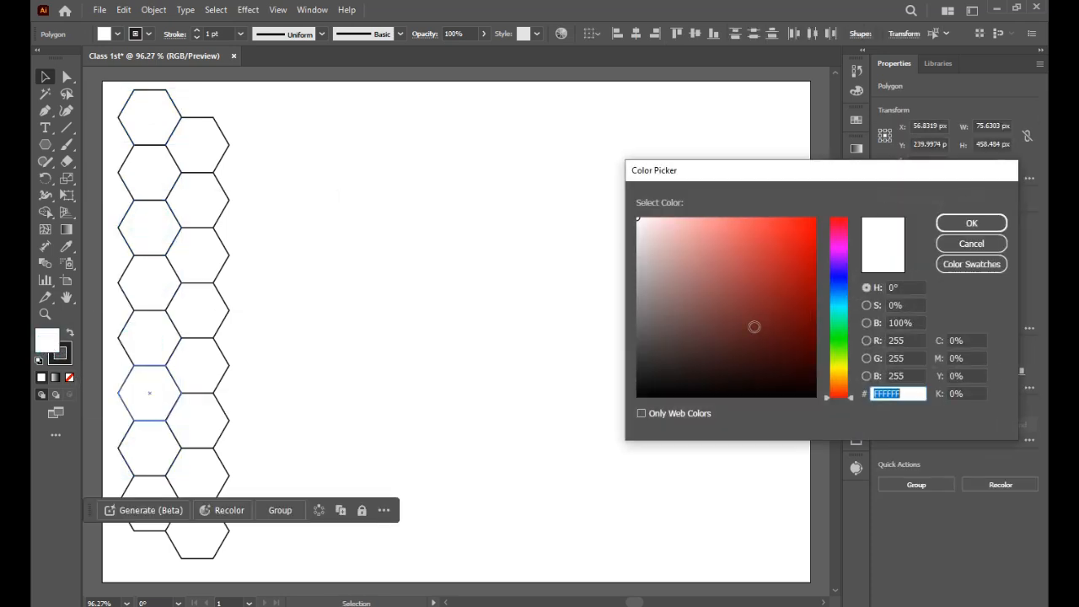
left_click(838, 279)
left_click(812, 270)
left_click(995, 225)
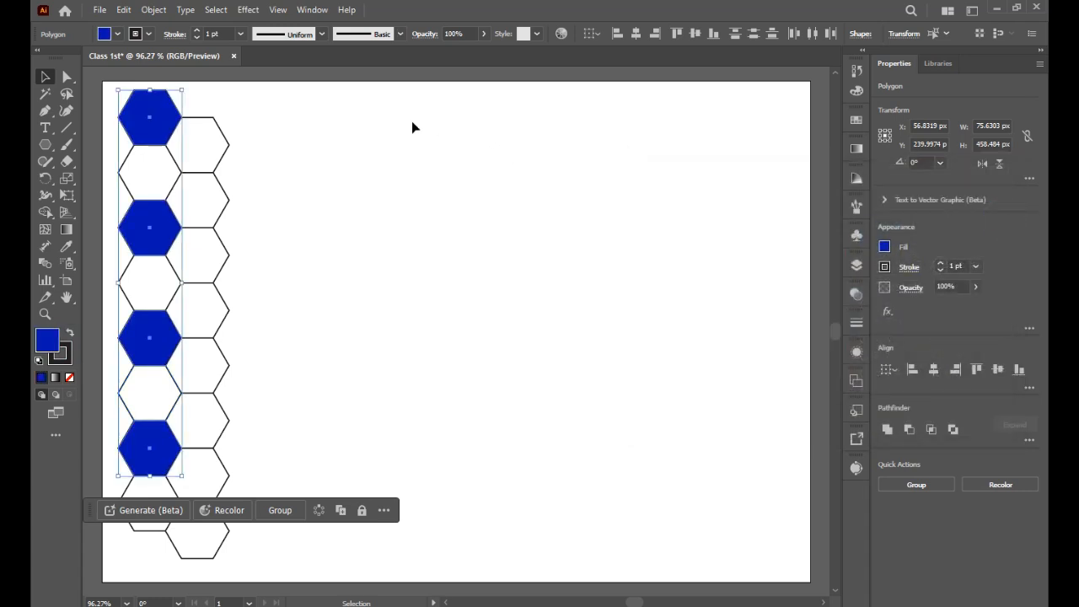
Step: Select both hexagon columns and copy them to the right, continuing the interlocking pattern
left_click(282, 132)
left_click_drag(276, 89, 140, 537)
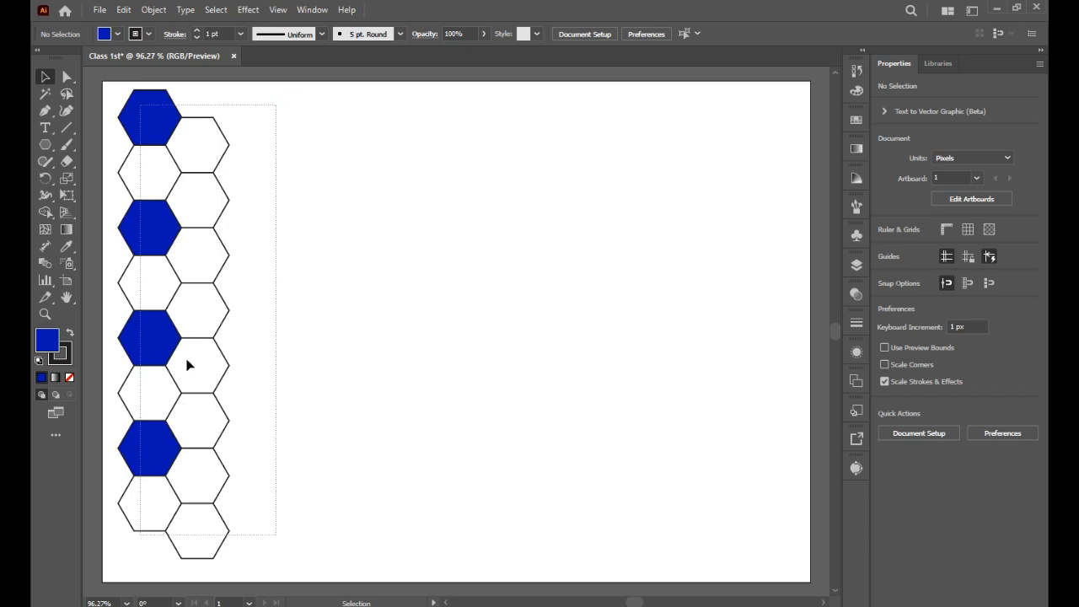
left_click_drag(170, 169, 260, 166, "alt")
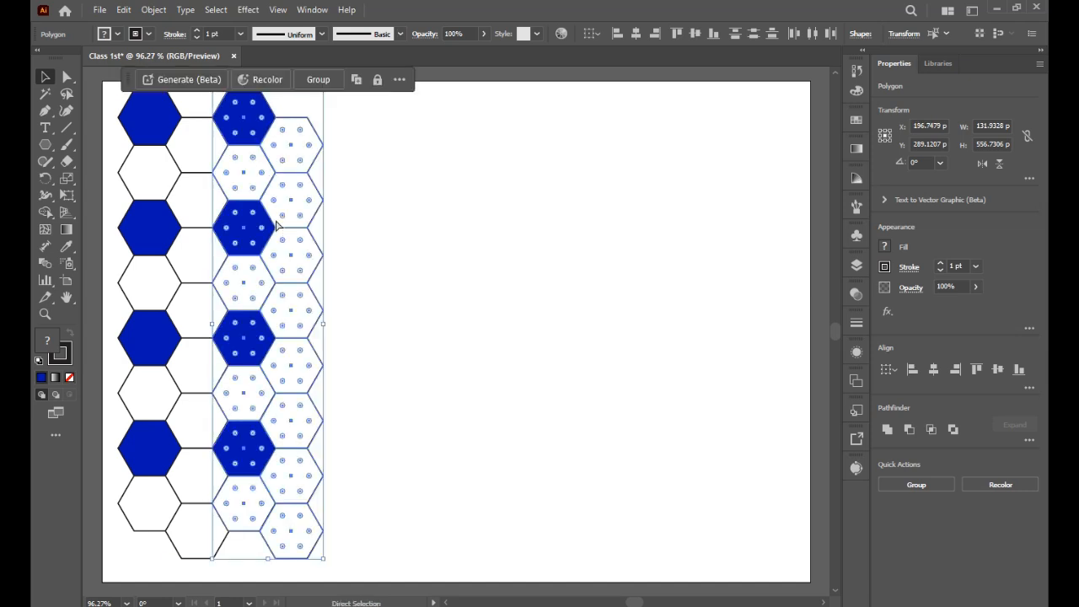
Step: Repeat the transform five times to extend the honeycomb pattern across the artboard, then deselect
key("ctrl+d")
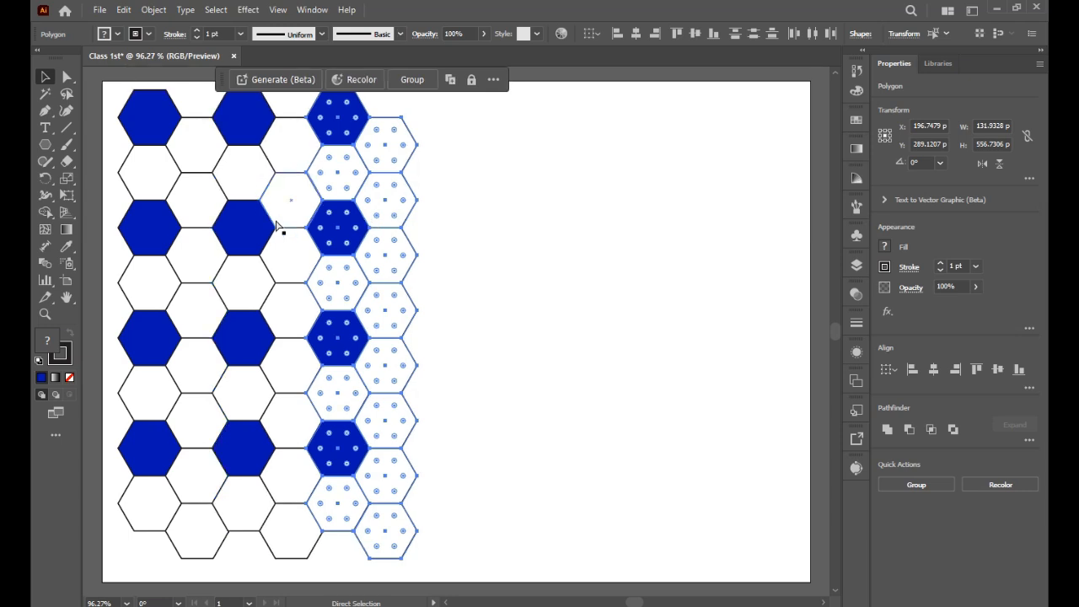
key("ctrl+d")
key("ctrl+d")
key("ctrl+d")
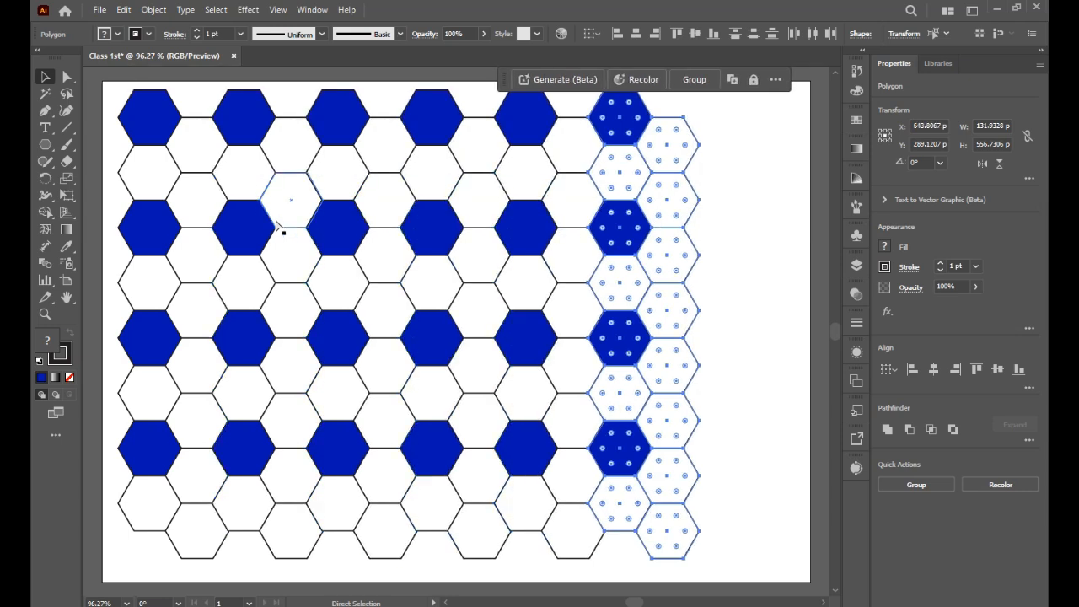
key("ctrl+d")
left_click(102, 142)
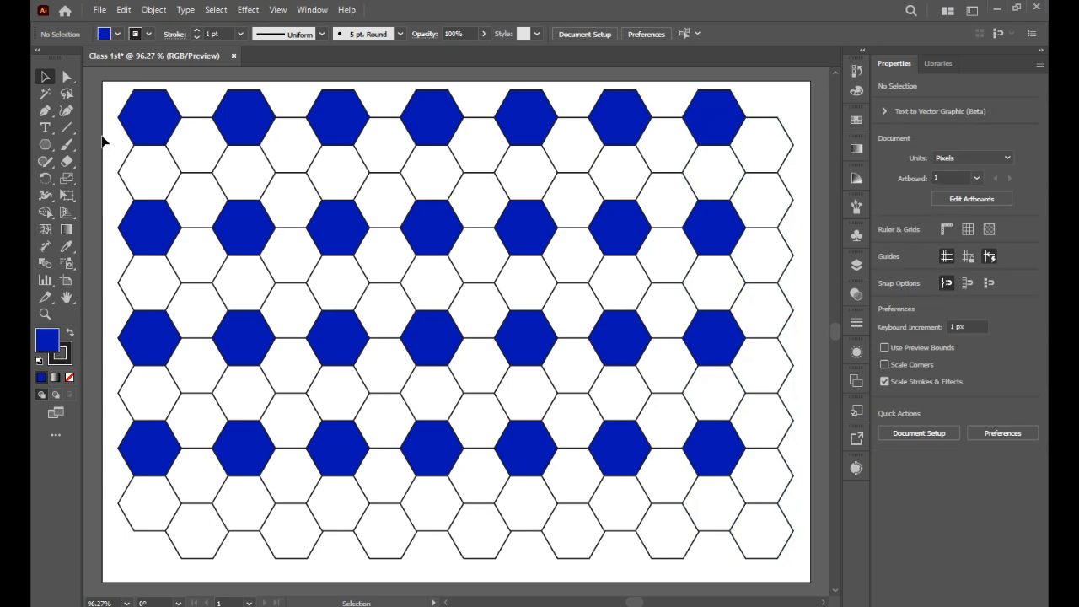
Step: Select the entire honeycomb pattern and open the 3D and Materials panel
left_click_drag(85, 80, 793, 569)
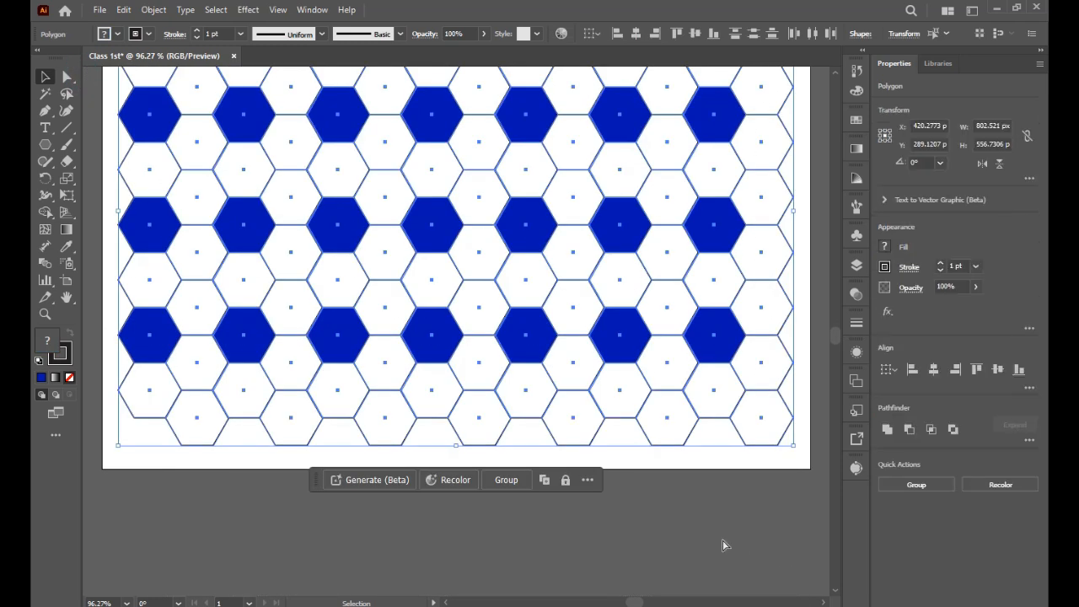
key("ctrl+0")
key("h")
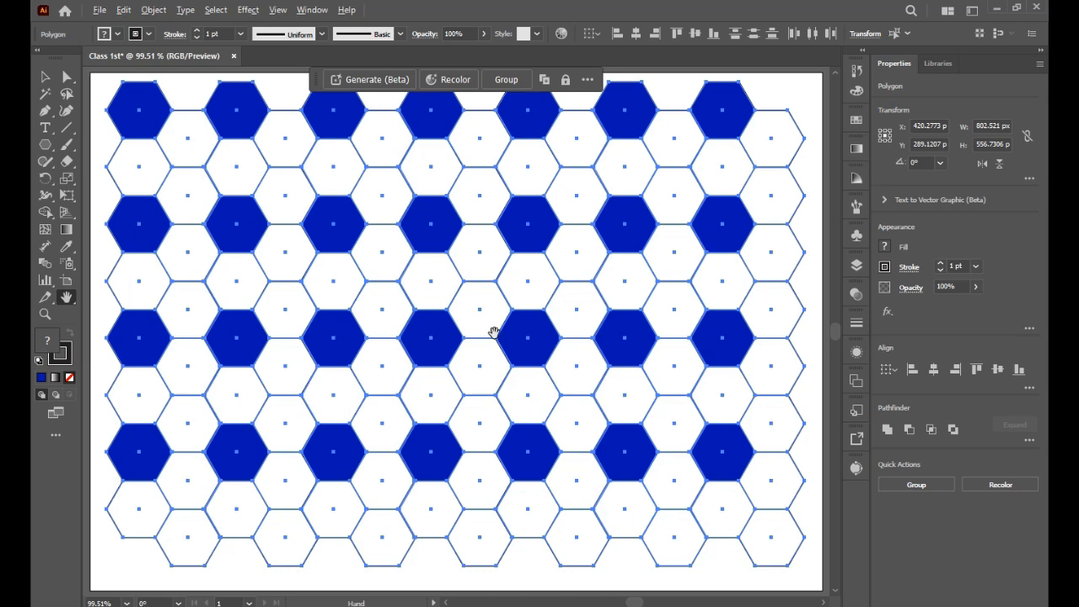
key("ctrl+minus")
left_click(47, 77)
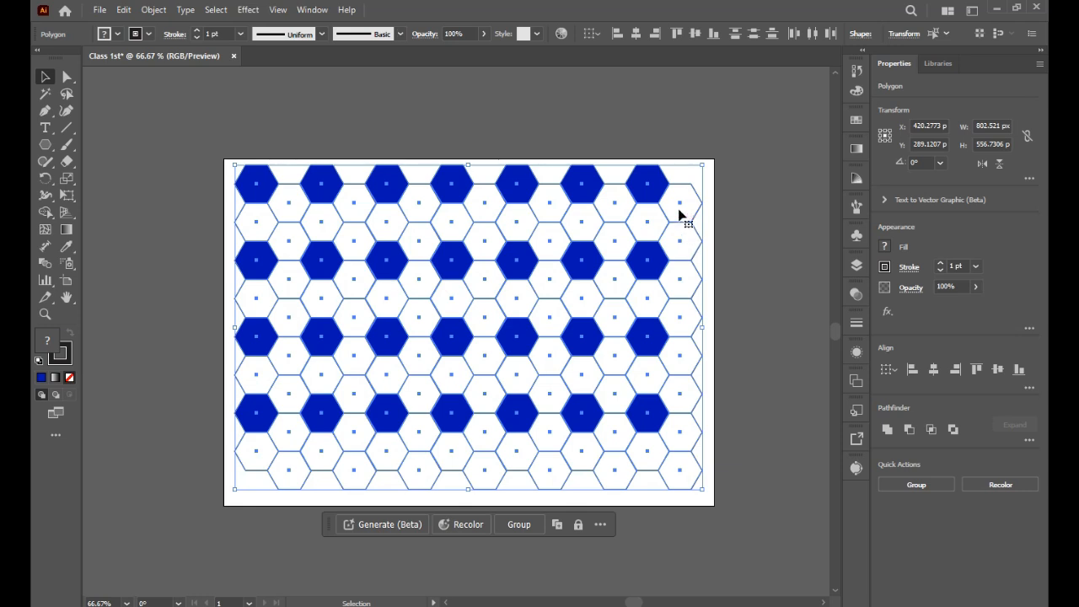
left_click(312, 10)
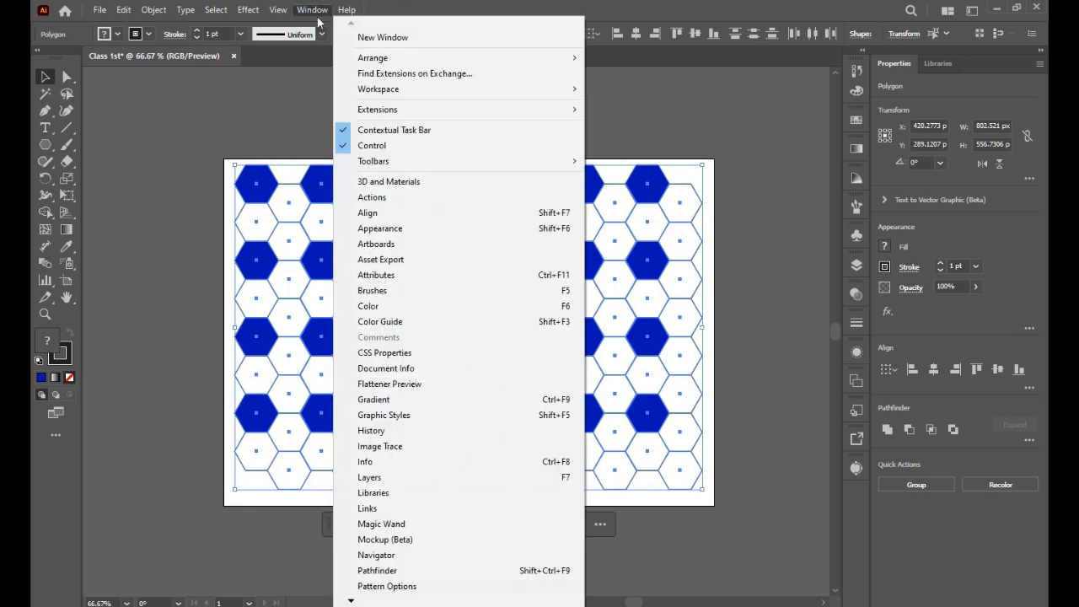
left_click(389, 184)
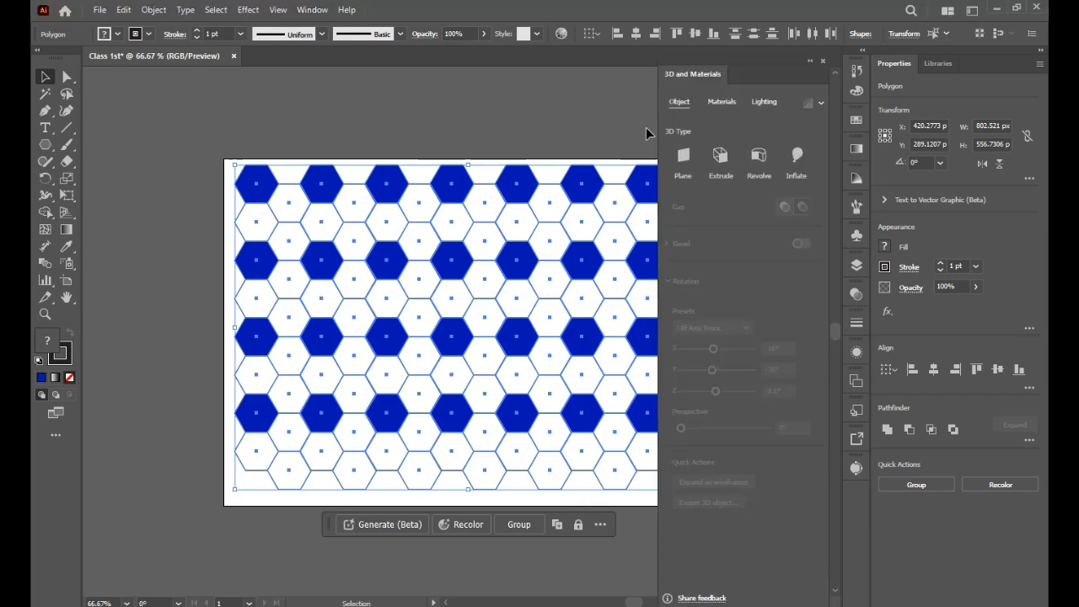
Step: Add the selected honeycomb as a new graphic in the 3D Materials graphics library, then delete it from the artboard
left_click(722, 101)
left_click(742, 127)
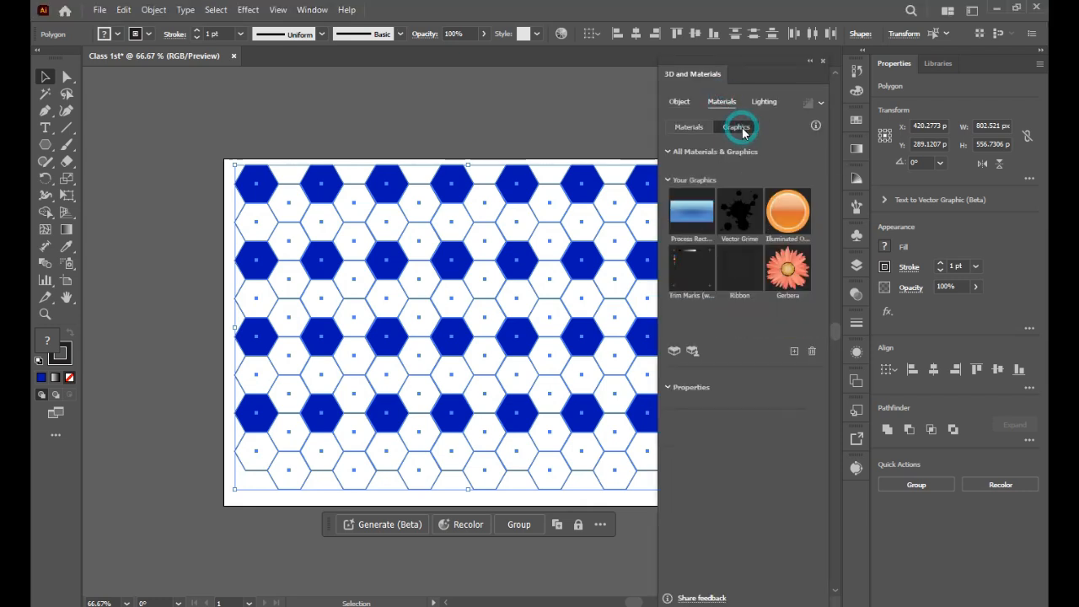
left_click_drag(392, 236, 720, 302)
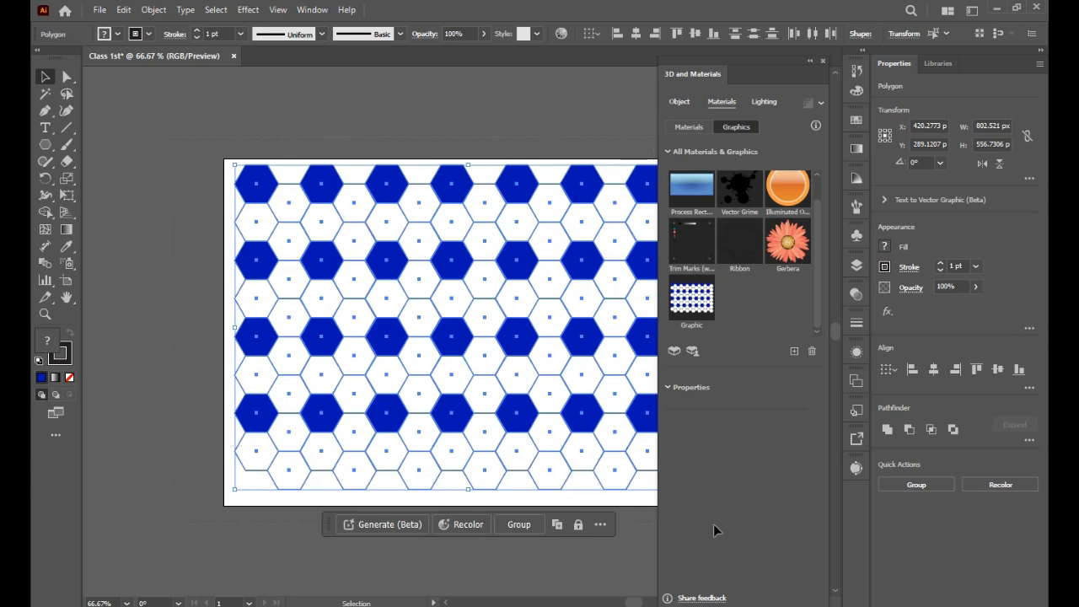
key("Delete")
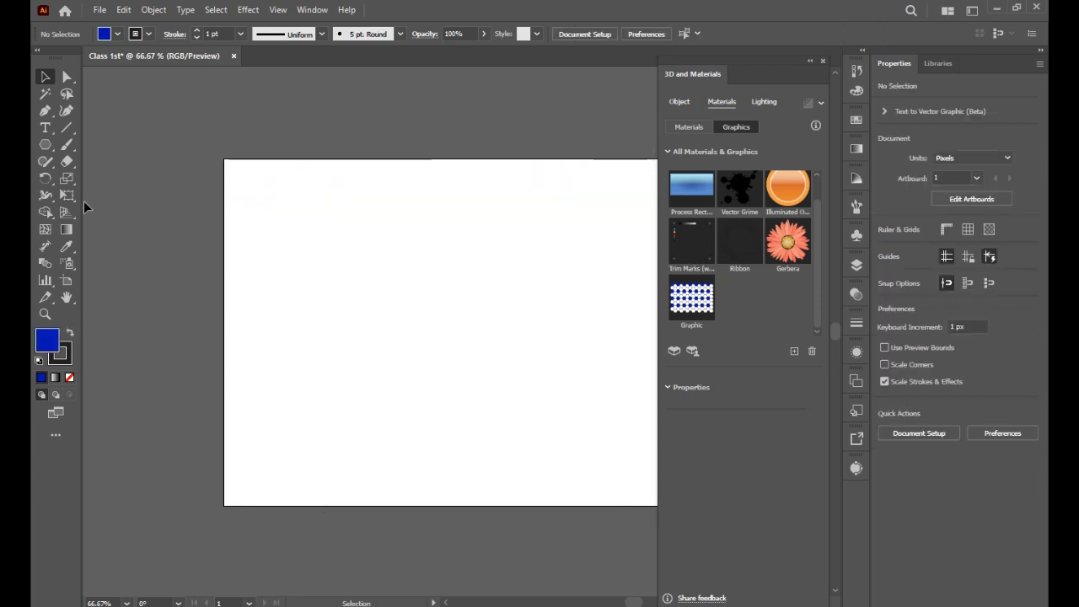
Step: Draw a blue circle about 228 px across near the artboard's top-left corner with the Ellipse tool
left_click(46, 144)
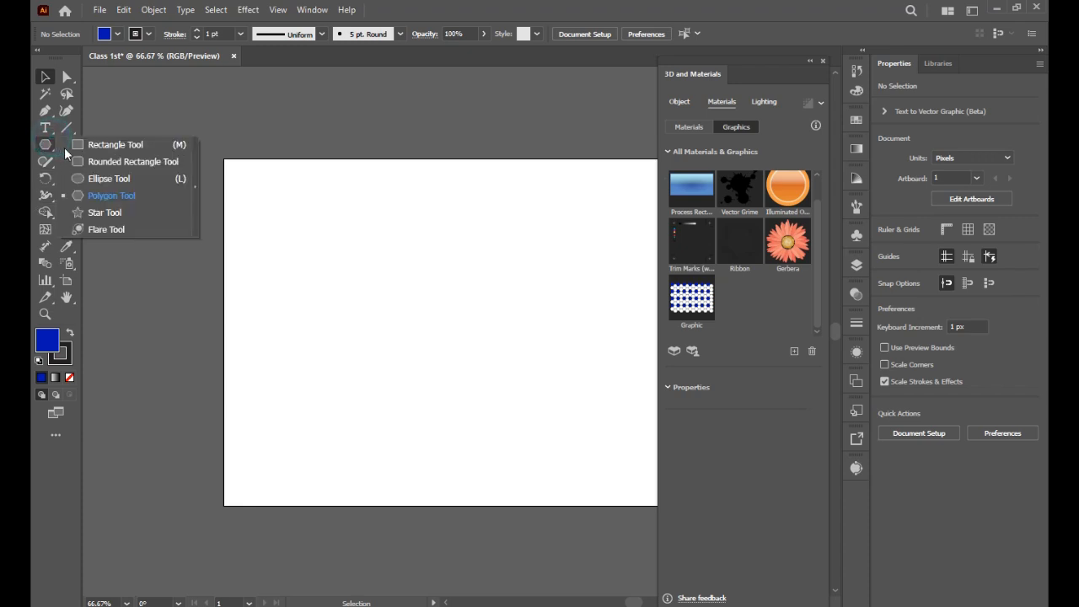
left_click(110, 175)
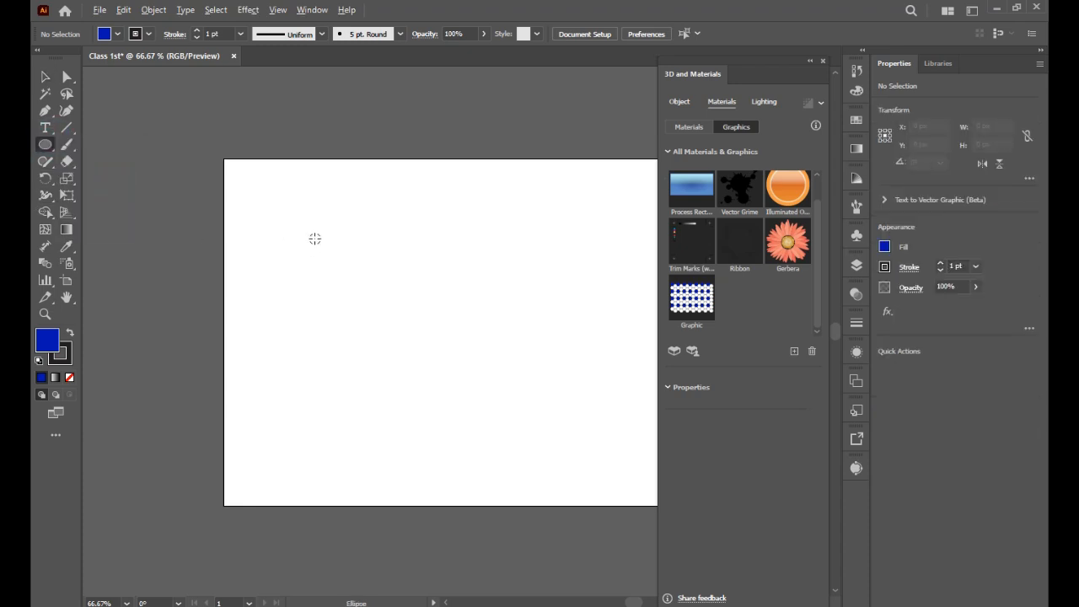
left_click_drag(315, 239, 359, 306)
key("v")
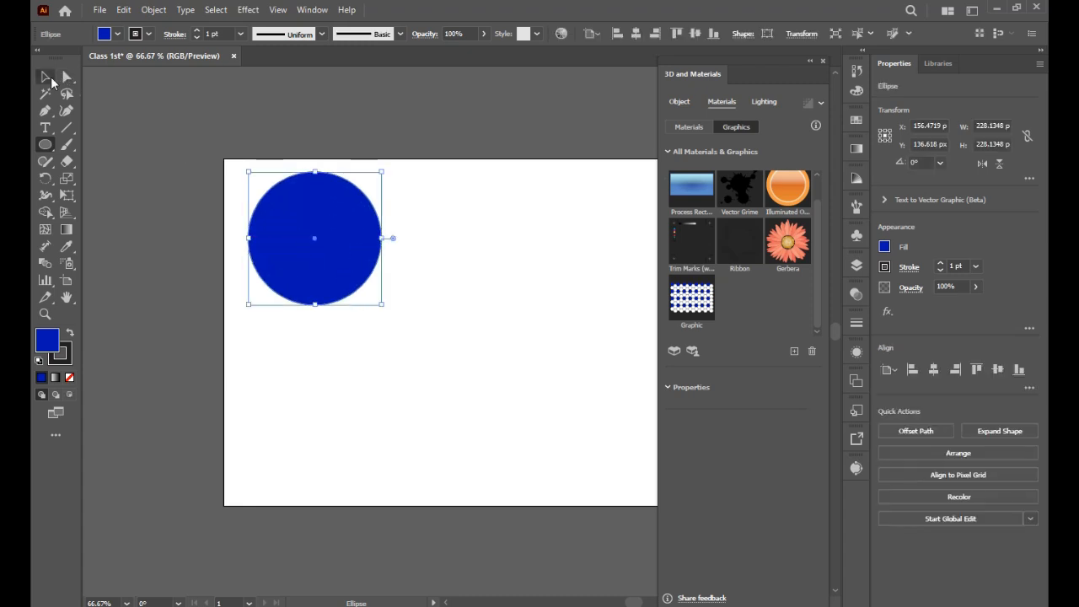
Step: Delete the circle's left anchor point to leave a right half-circle
left_click(345, 140)
left_click(330, 234)
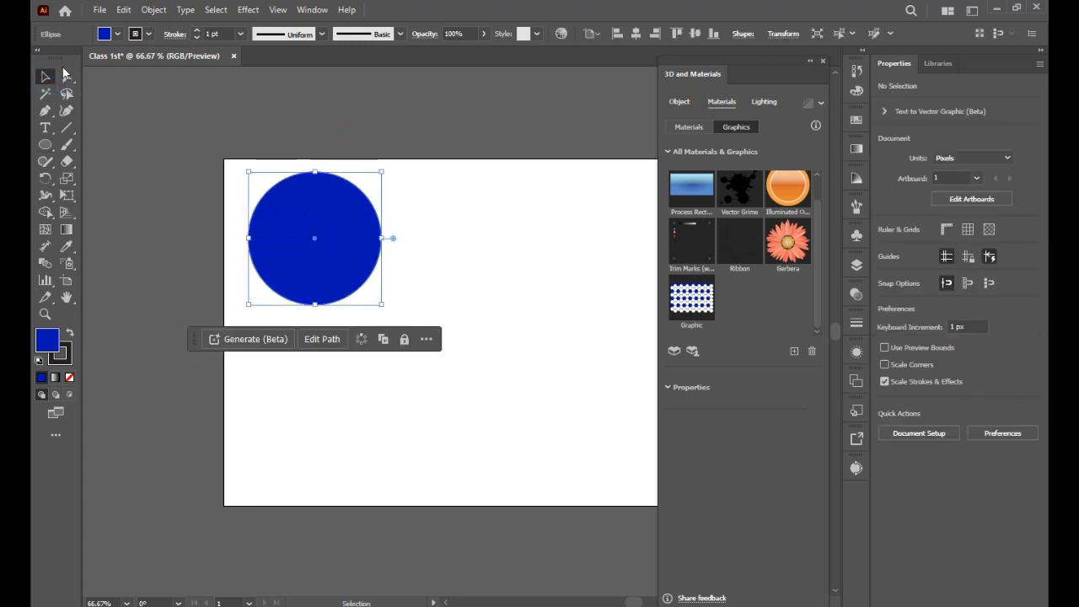
left_click(67, 76)
left_click_drag(225, 201, 259, 304)
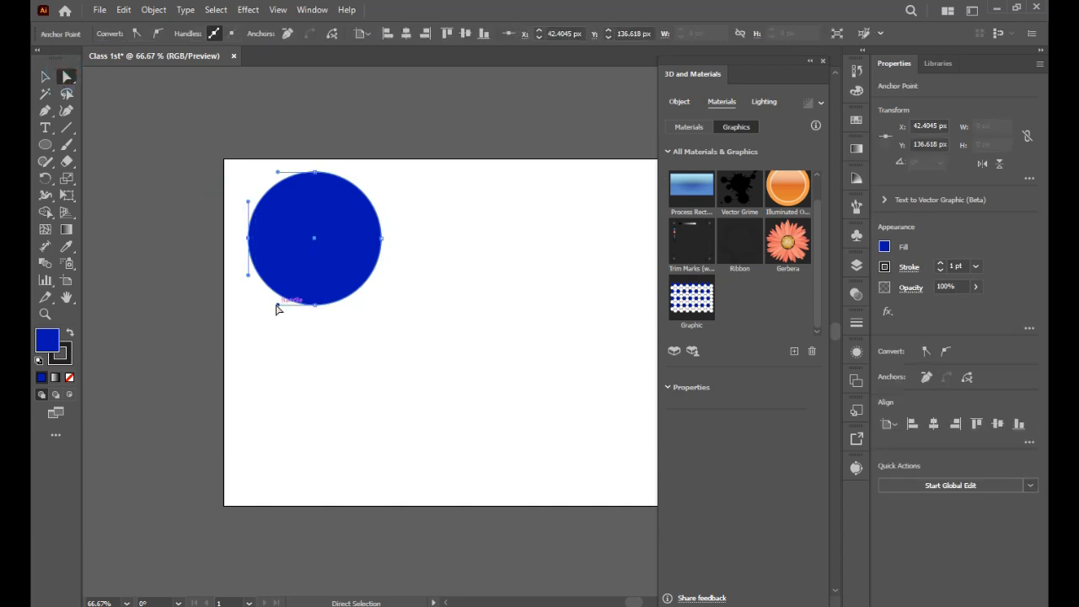
key("Delete")
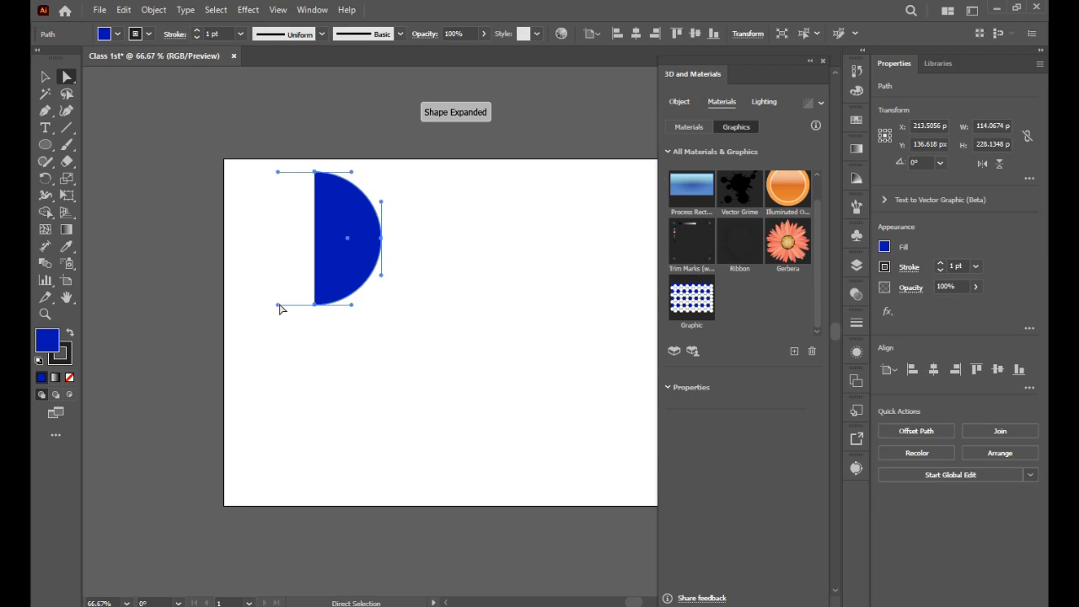
Step: Set the half-circle's stroke to none and its fill to the near-white C=0 M=0 Y=0 K=5 swatch
left_click(150, 35)
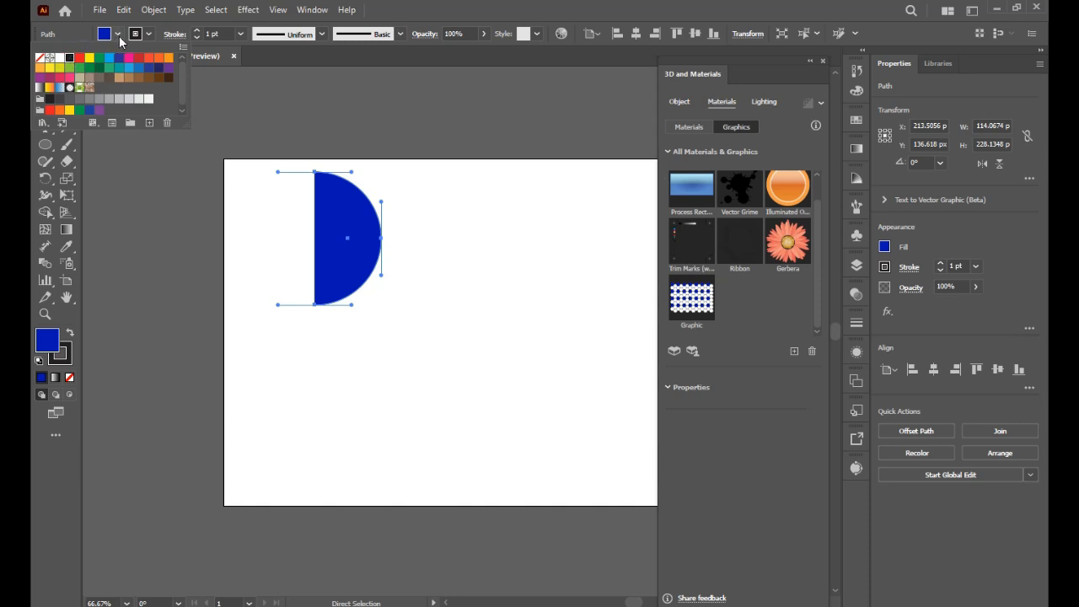
left_click(146, 35)
left_click(147, 35)
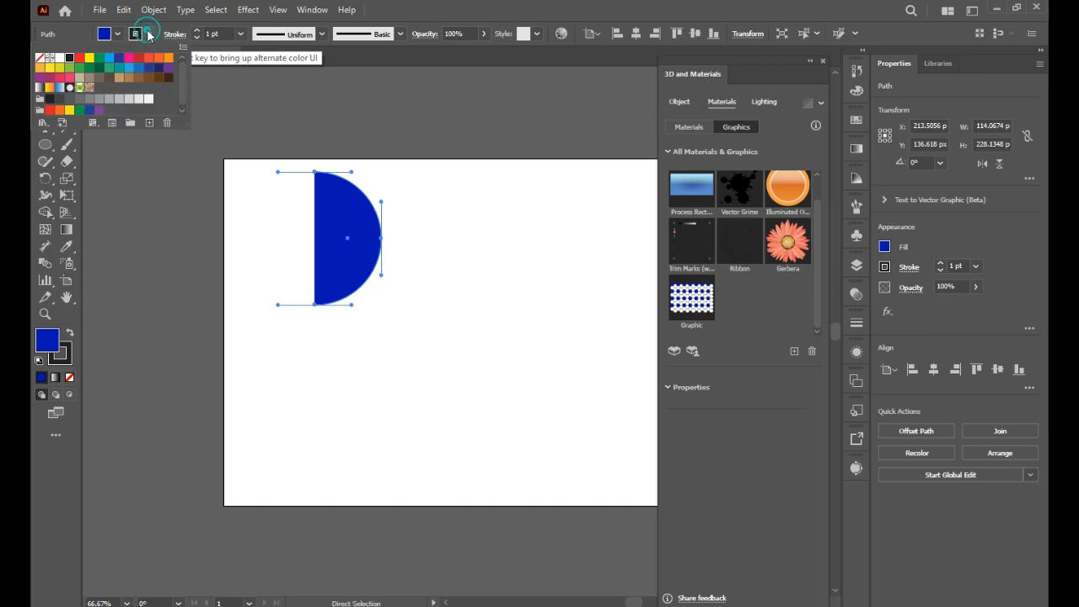
left_click(40, 57)
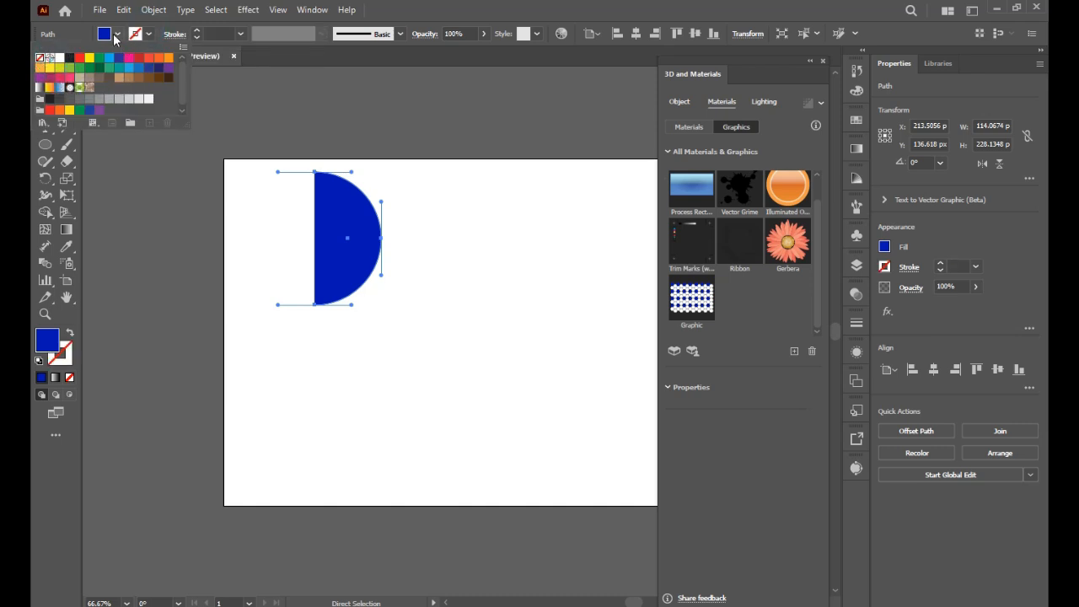
left_click(118, 34)
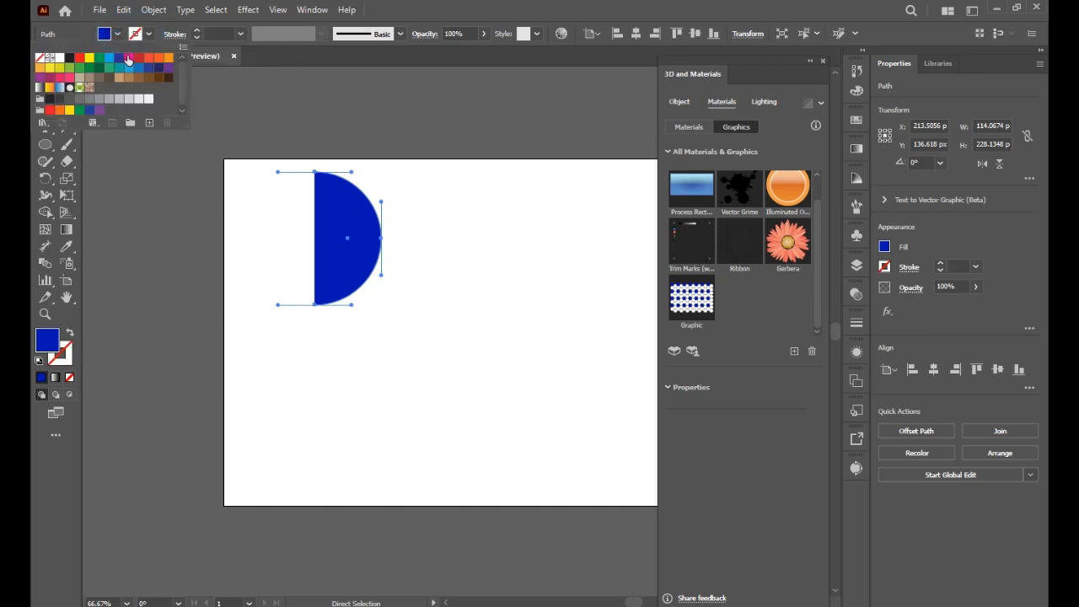
left_click(149, 99)
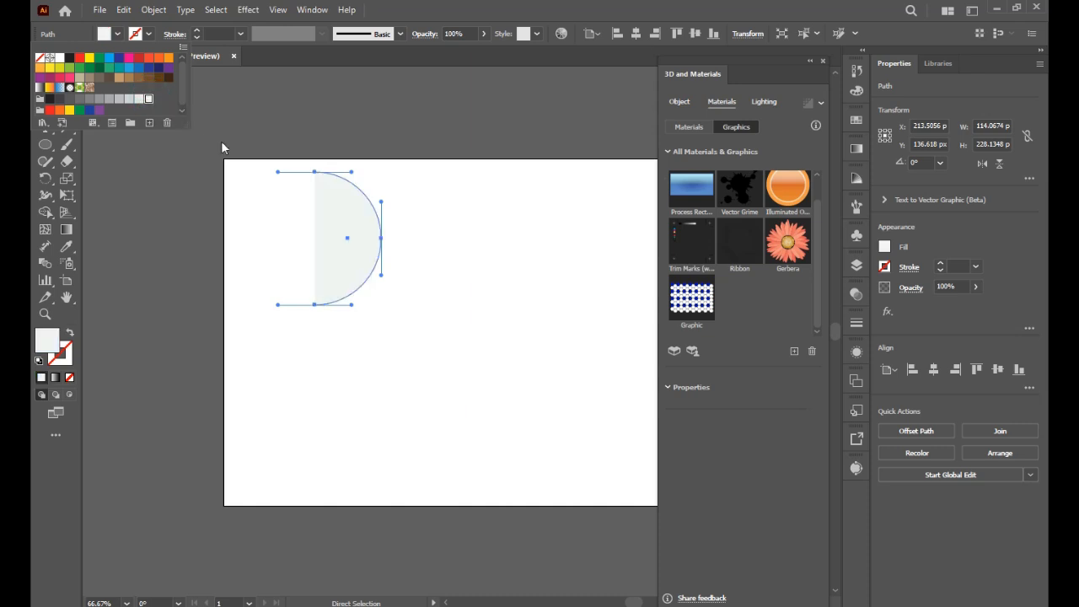
left_click(134, 176)
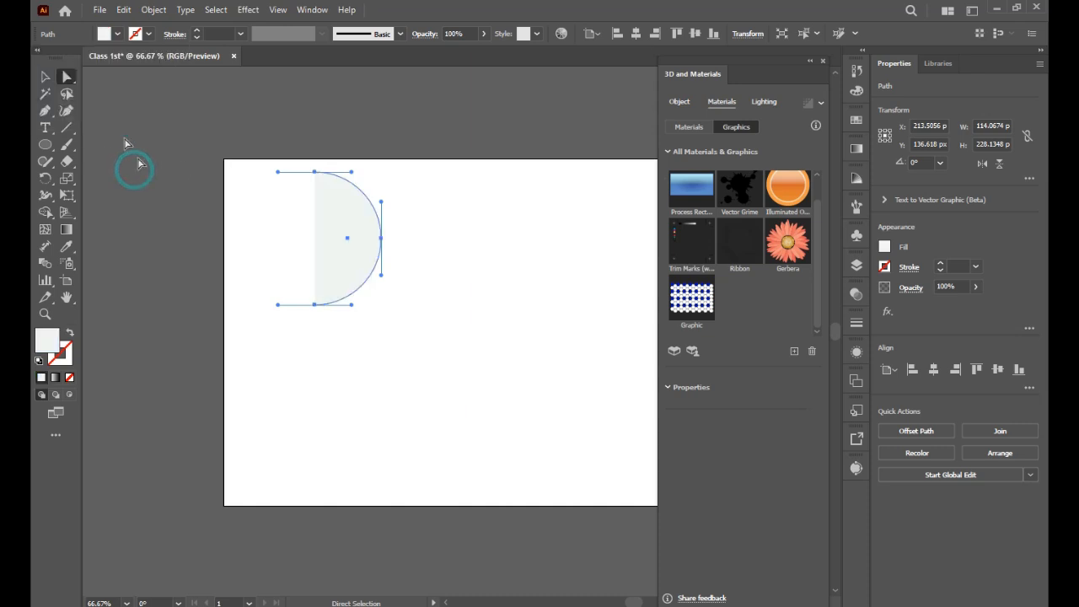
Step: Apply a 3D Revolve to the half-circle to form a sphere
left_click(46, 76)
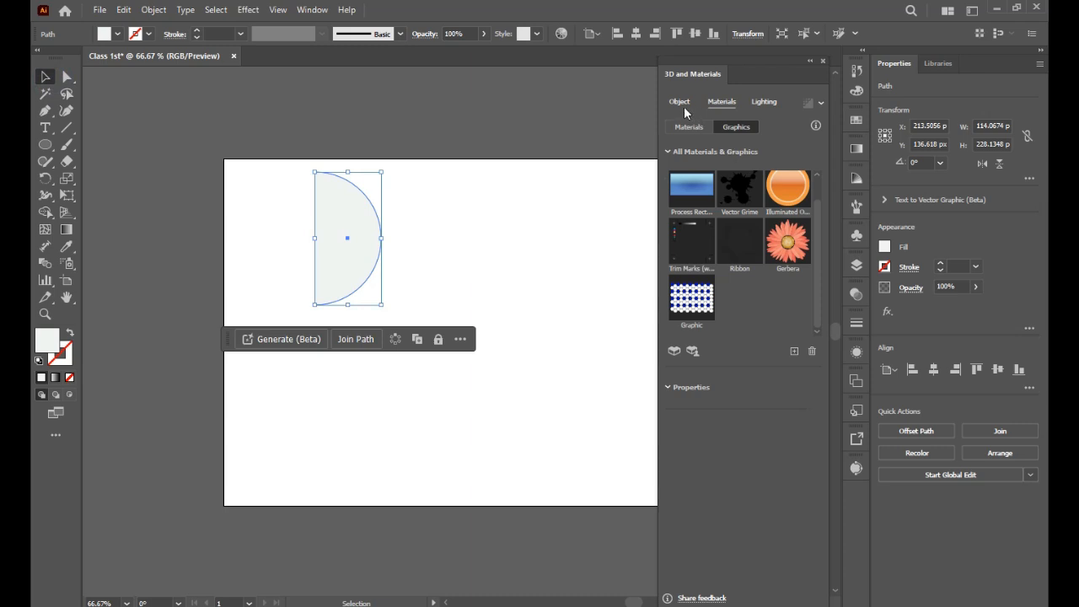
left_click(680, 102)
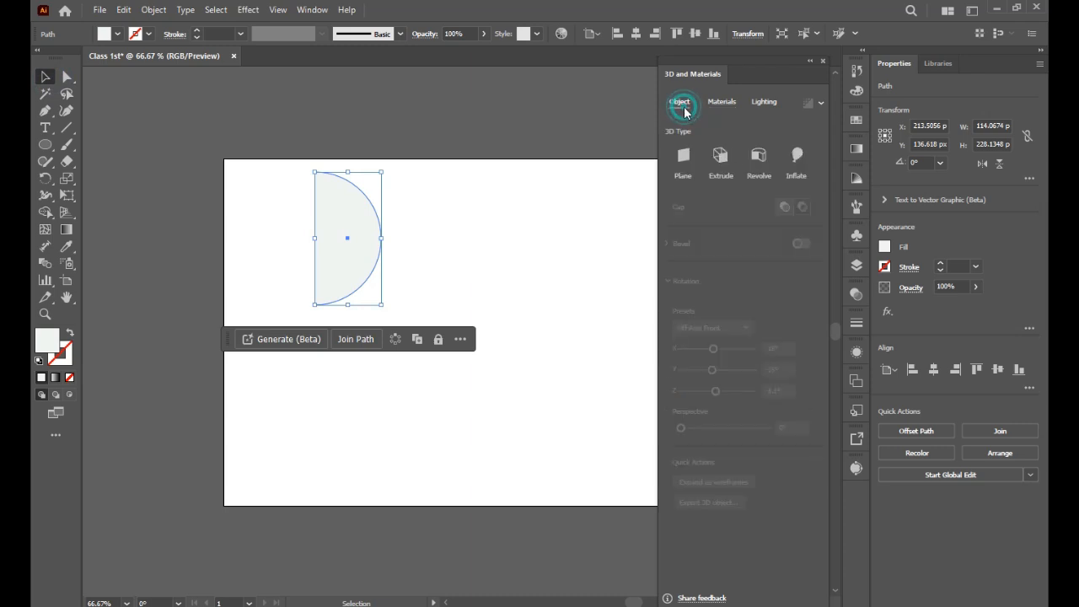
left_click(766, 160)
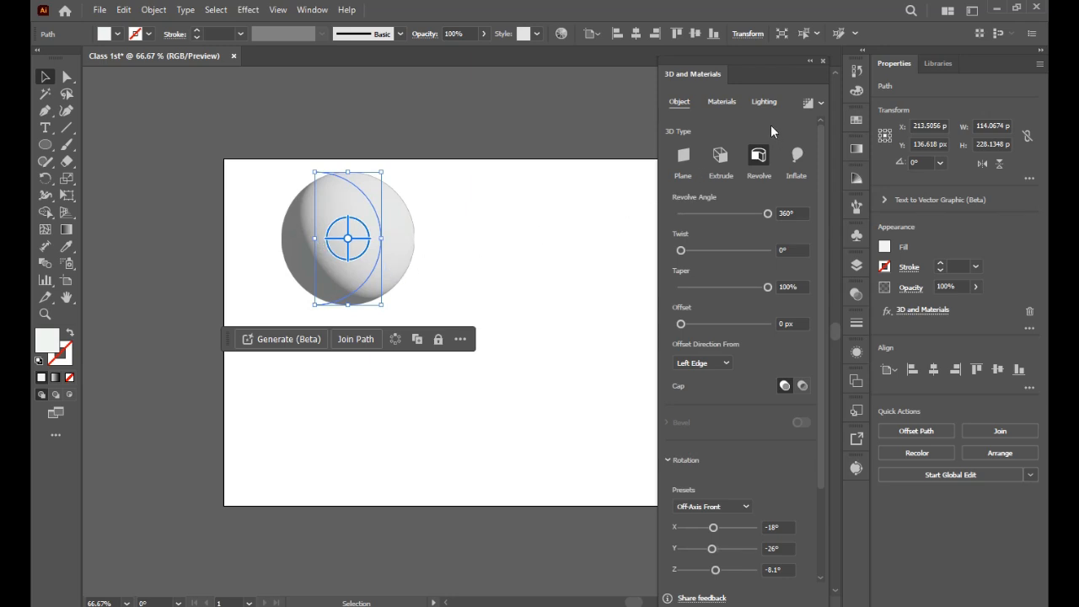
Step: Map the saved honeycomb graphic onto the sphere's surface, nudge its placement, and deselect
left_click(730, 103)
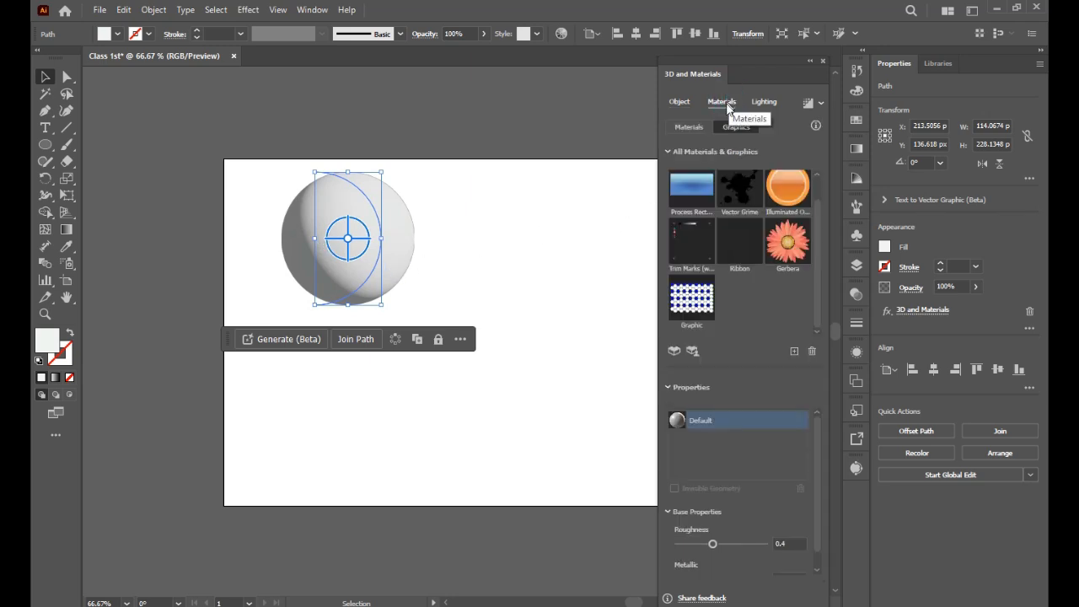
left_click(700, 310)
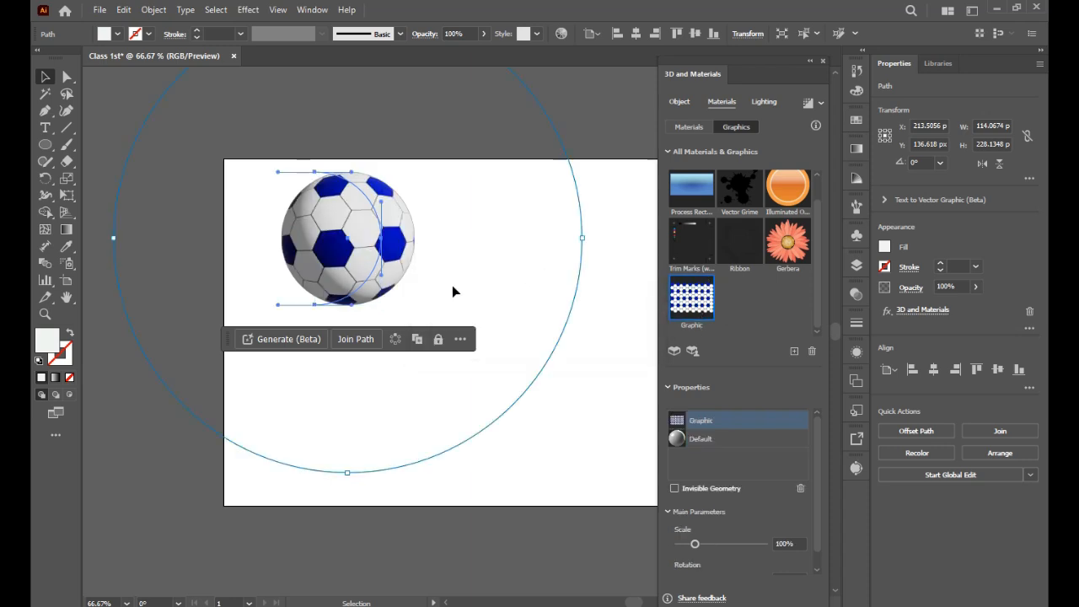
left_click_drag(347, 475, 342, 466)
left_click(560, 484)
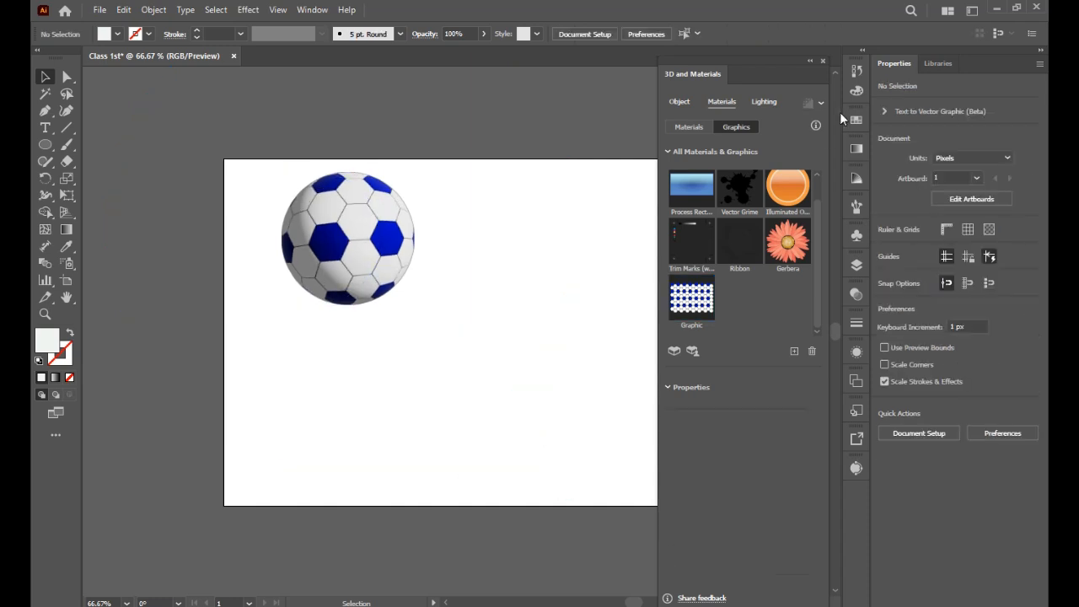
Step: Close the 3D and Materials panel and inspect the finished ball at a closer zoom
left_click(823, 61)
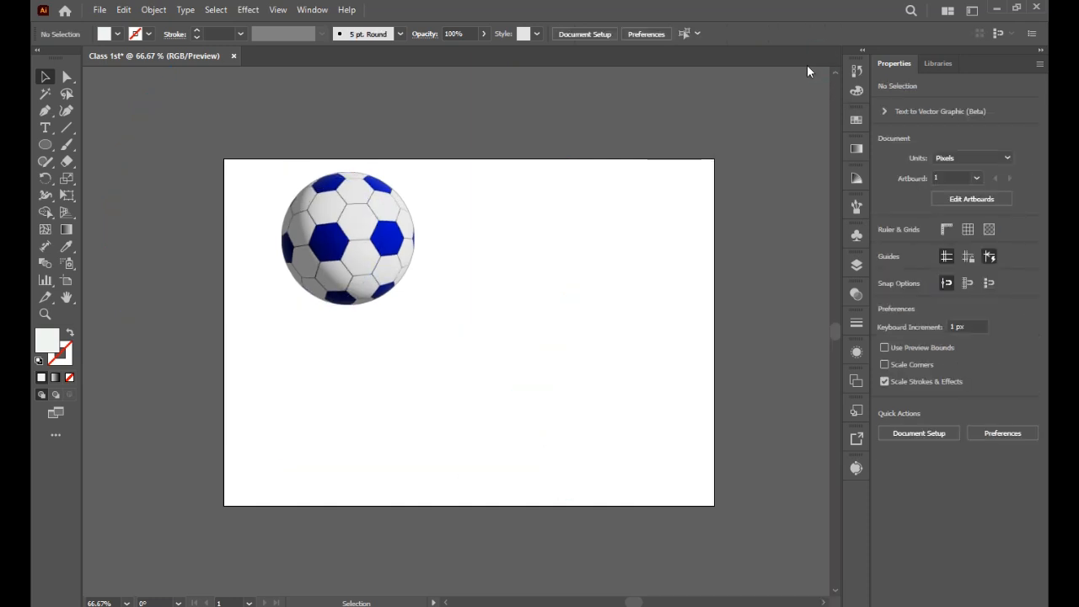
key("ctrl+0")
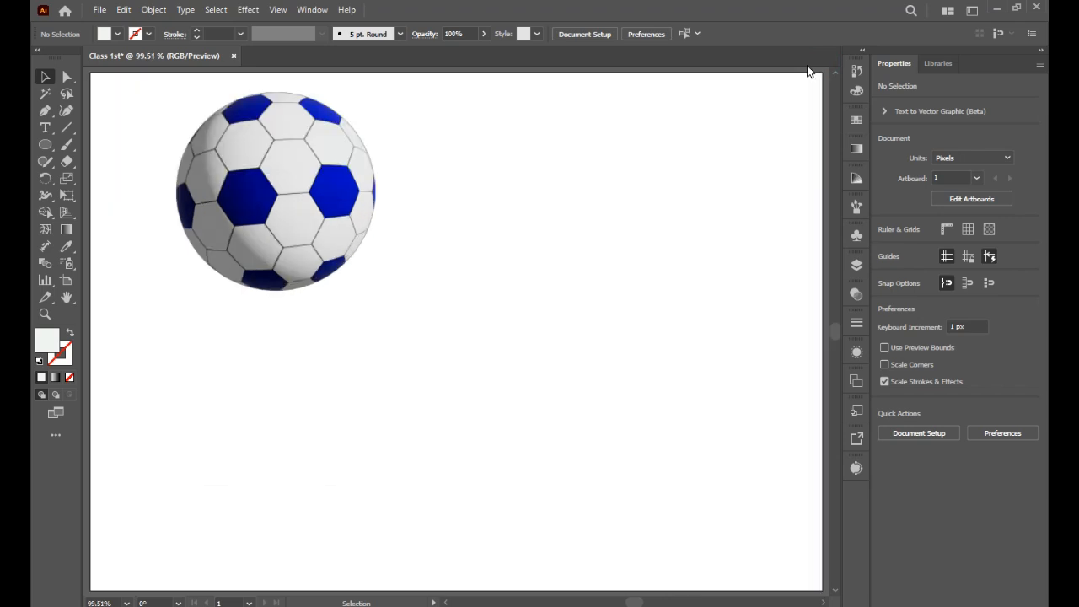
key("h")
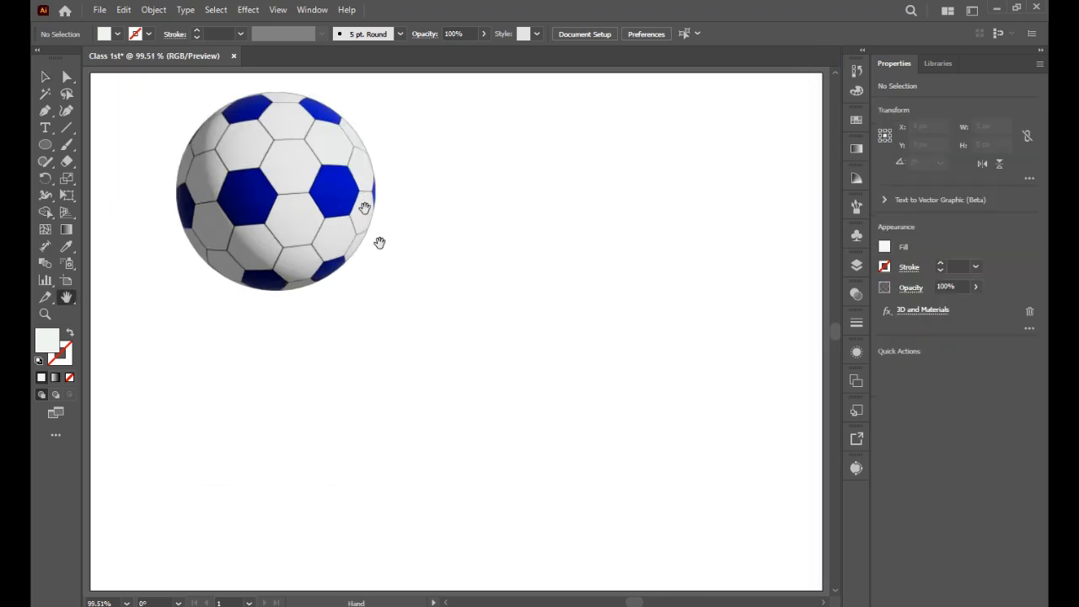
left_click_drag(318, 152, 367, 215)
scroll(323, 211, "up", 1)
key("z")
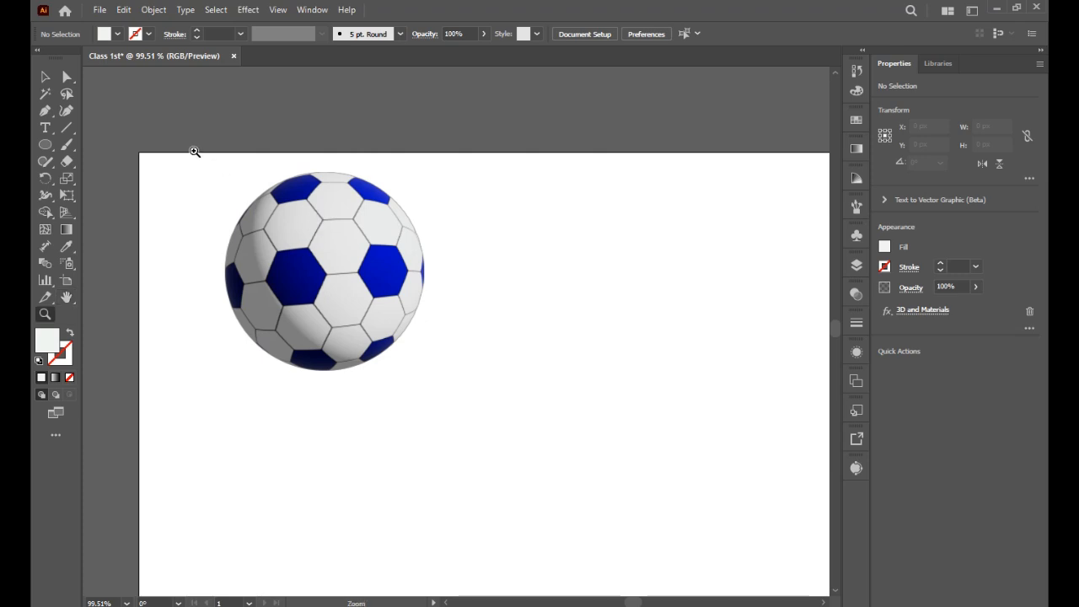
Step: Select the ball and delete it from the artboard
left_click(45, 77)
left_click_drag(122, 103, 492, 448)
key("Delete")
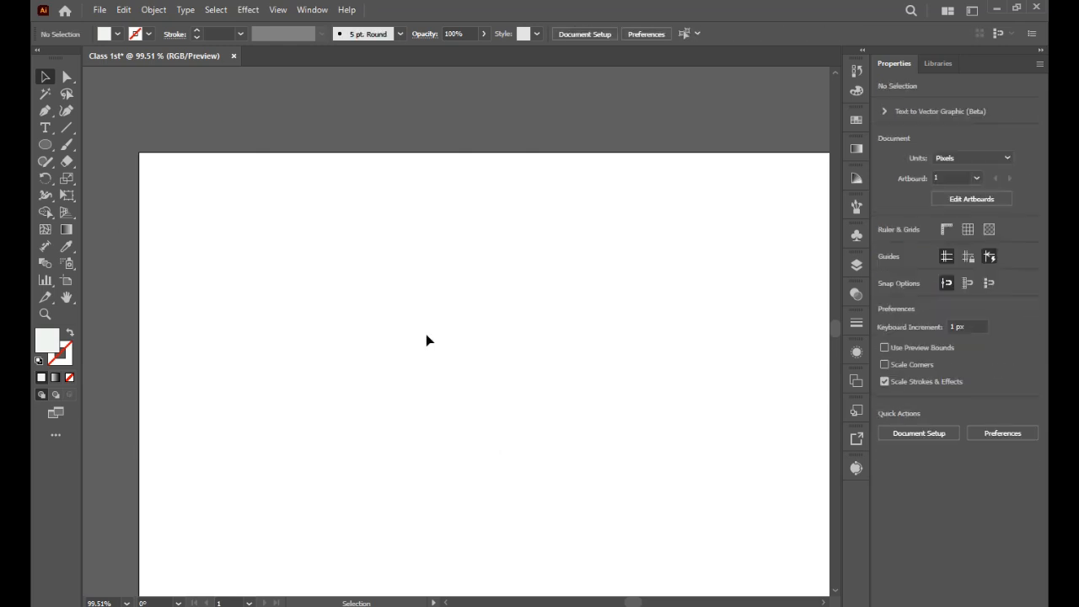
Step: Draw a square about 175 px wide near the artboard's top-left corner with the Rectangle tool
left_click(68, 77)
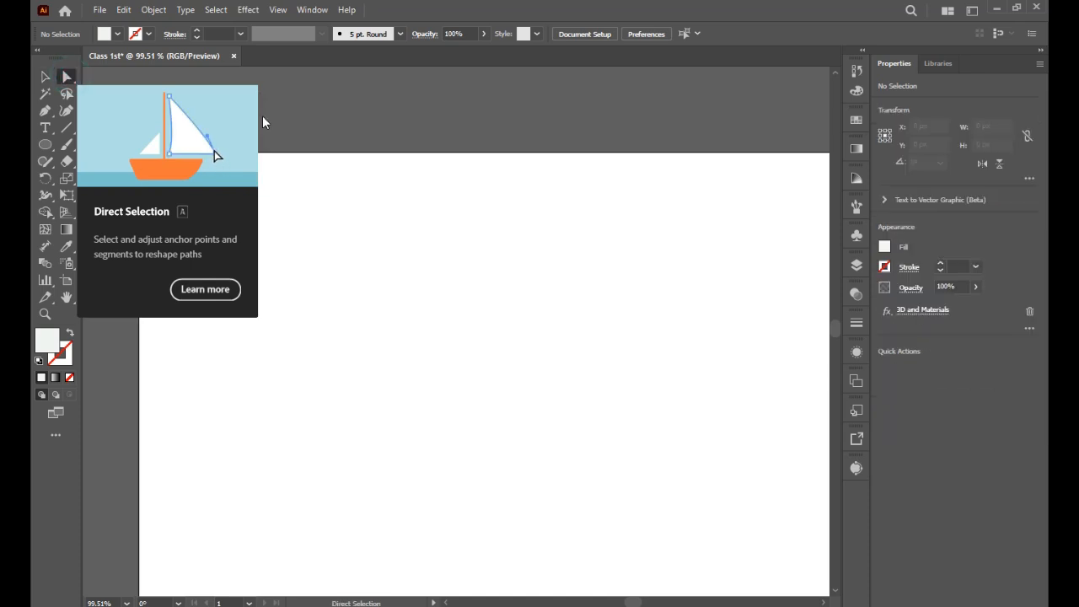
key("ctrl+0")
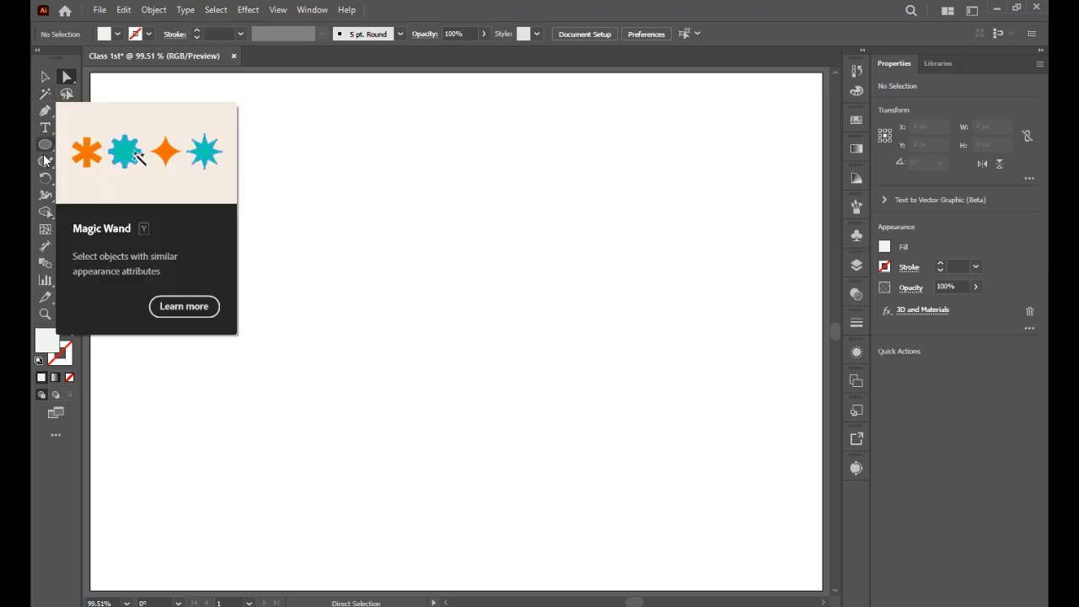
left_click_drag(47, 148, 93, 144)
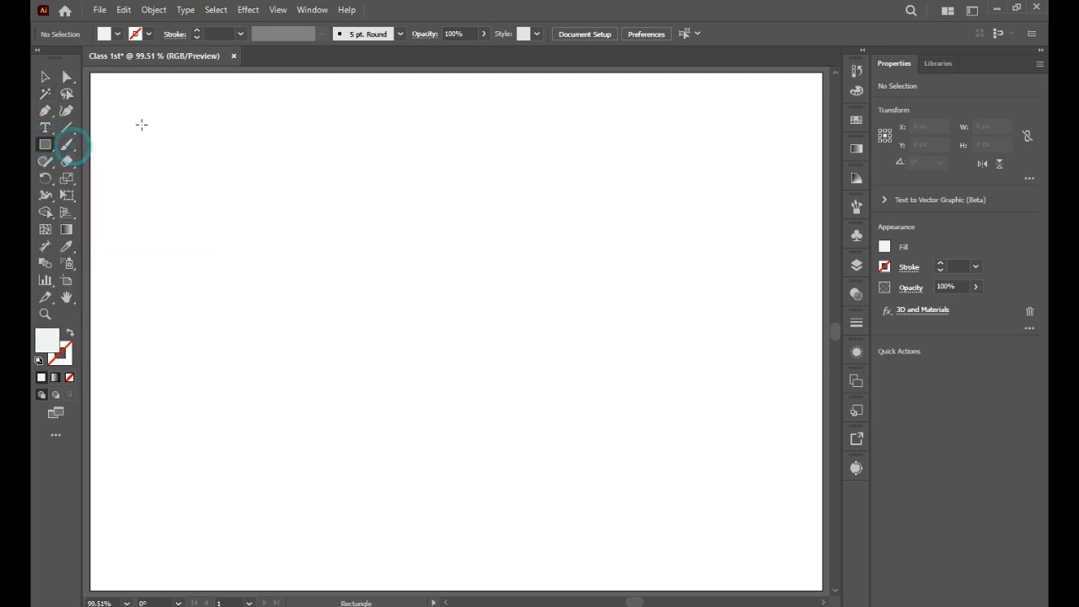
left_click_drag(139, 117, 292, 250)
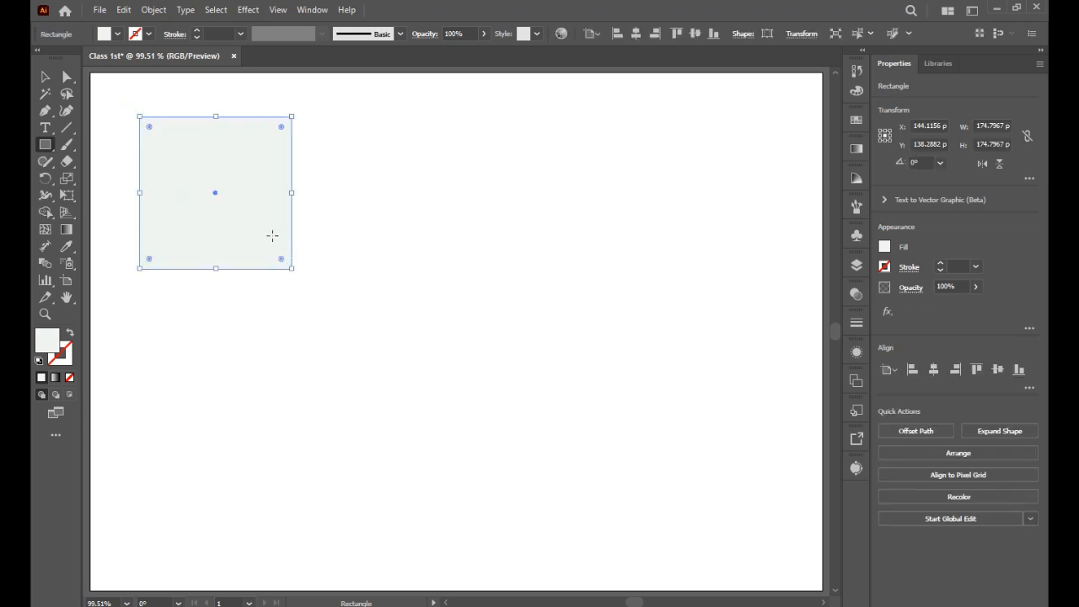
Step: Delete the square and draw a smaller square about 61 px wide near the artboard's top-left corner
key("Delete")
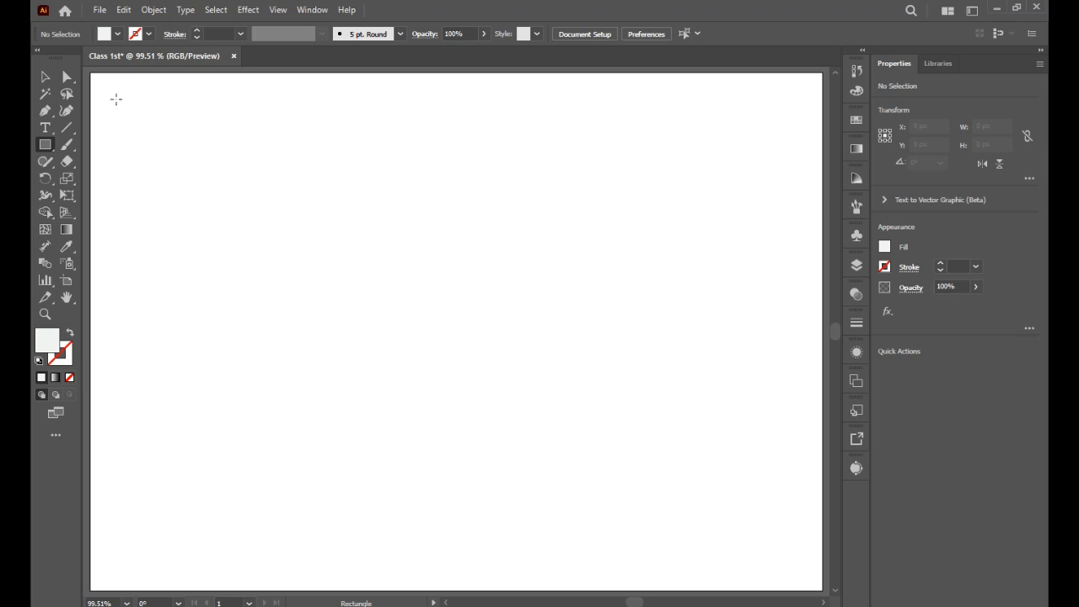
left_click(116, 99)
left_click_drag(116, 99, 421, 369)
mouse_move(336, 302)
left_mouse_down()
mouse_move(144, 355)
mouse_move(390, 379)
mouse_move(434, 188)
mouse_move(554, 418)
mouse_move(364, 344)
mouse_move(263, 209)
mouse_move(402, 412)
mouse_move(258, 282)
mouse_move(228, 204)
mouse_move(304, 358)
mouse_move(167, 346)
mouse_move(413, 314)
mouse_move(425, 140)
mouse_move(108, 187)
mouse_move(127, 448)
mouse_move(210, 451)
mouse_move(214, 195)
mouse_move(398, 379)
mouse_move(169, 147)
left_mouse_up()
key("shift")
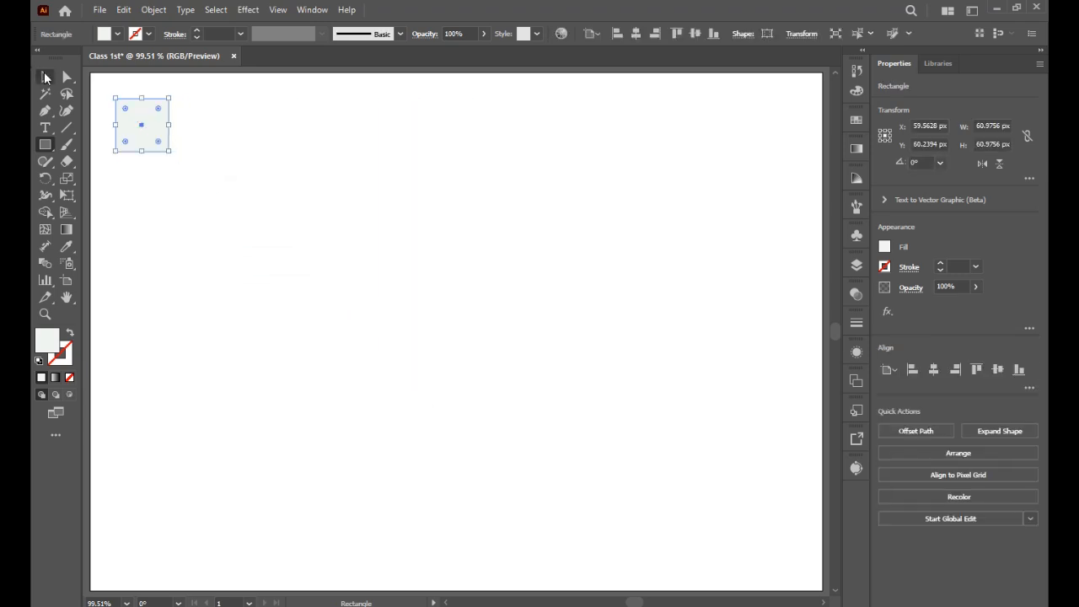
Step: Try rounding the square's top-right corner, then its top two corners, undoing each attempt
left_click(45, 77)
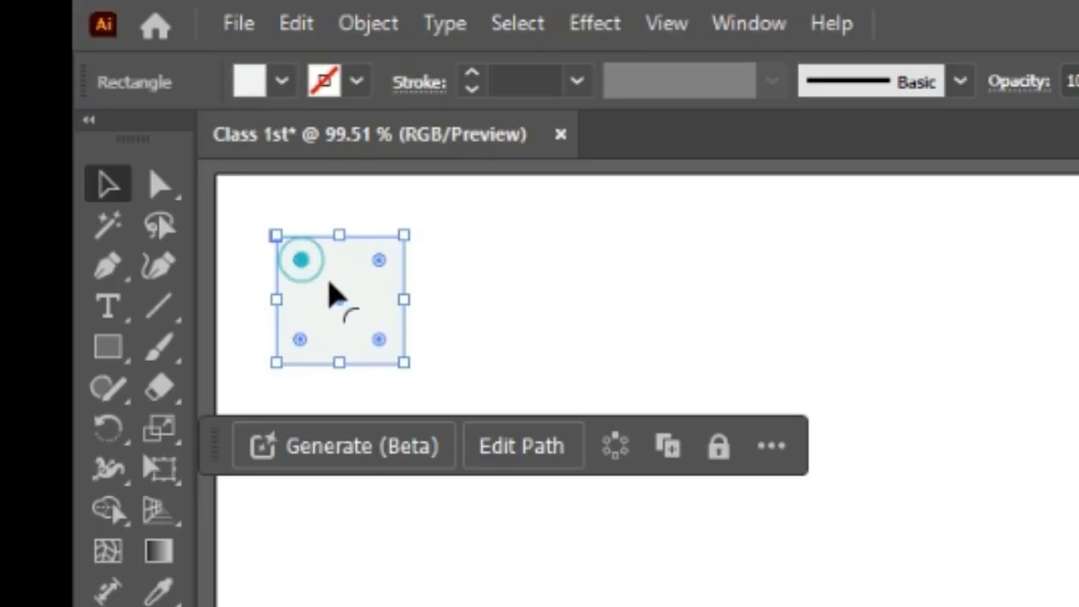
mouse_move(135, 118)
left_mouse_down()
mouse_move(146, 126)
mouse_move(128, 107)
left_mouse_up()
left_click_drag(301, 249, 241, 176)
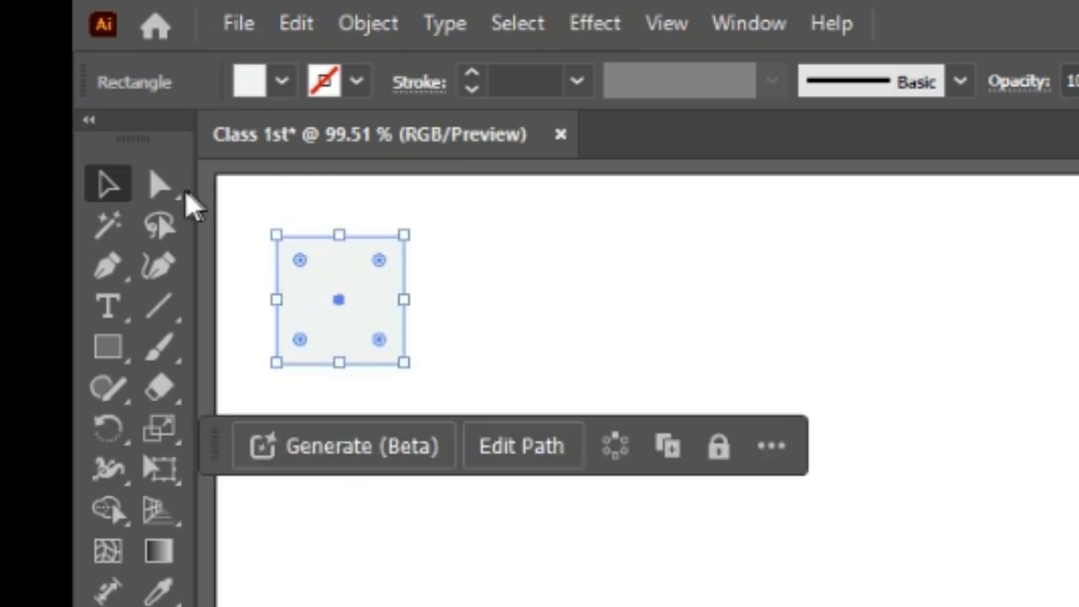
left_click(174, 192)
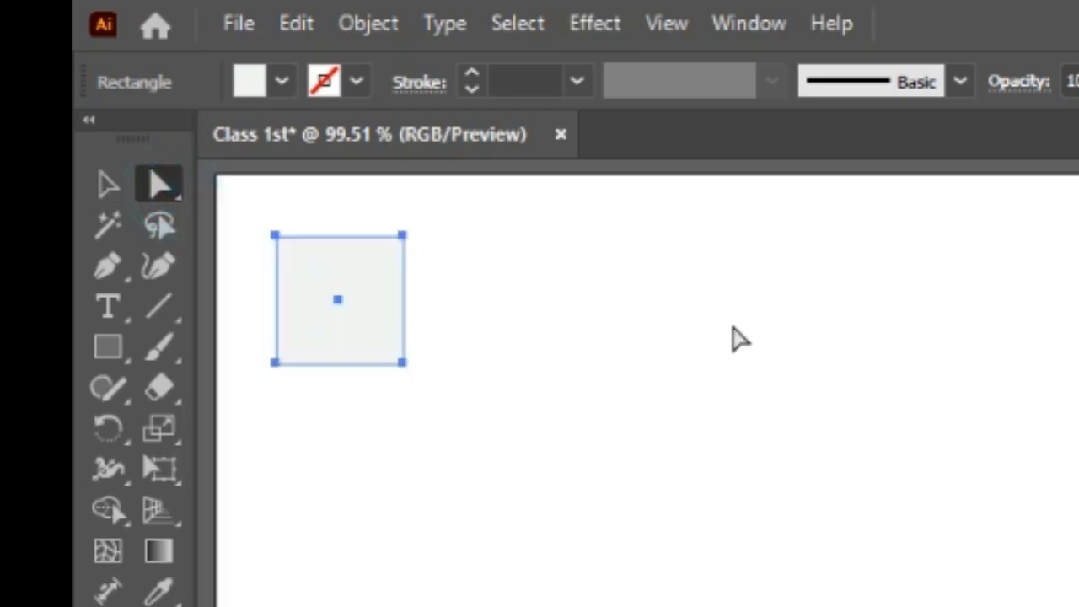
left_click(732, 327)
left_click(407, 267)
left_click_drag(429, 199, 391, 263)
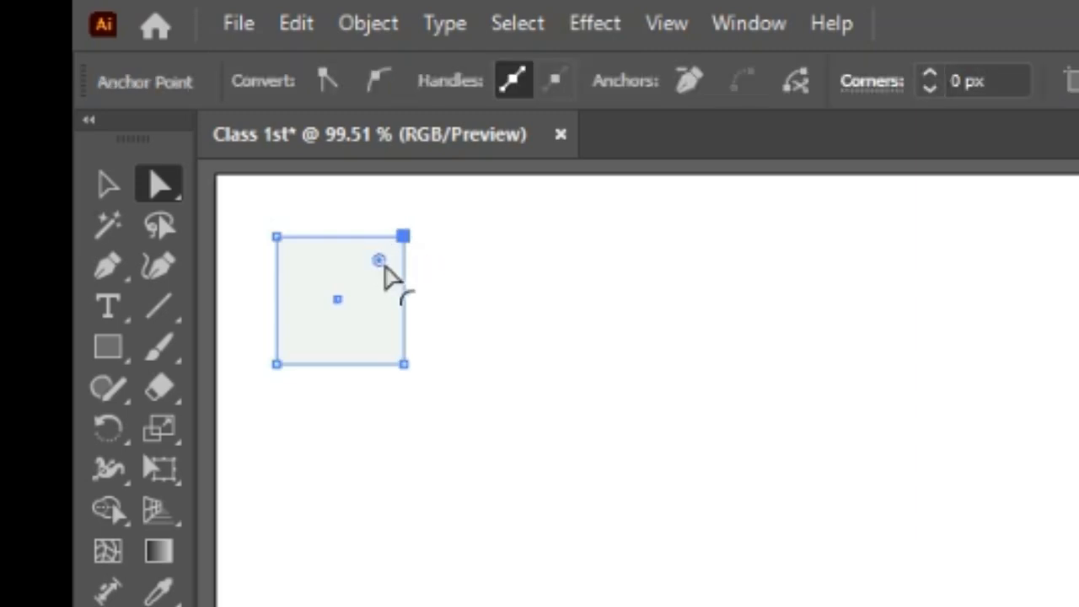
left_click_drag(376, 268, 273, 388)
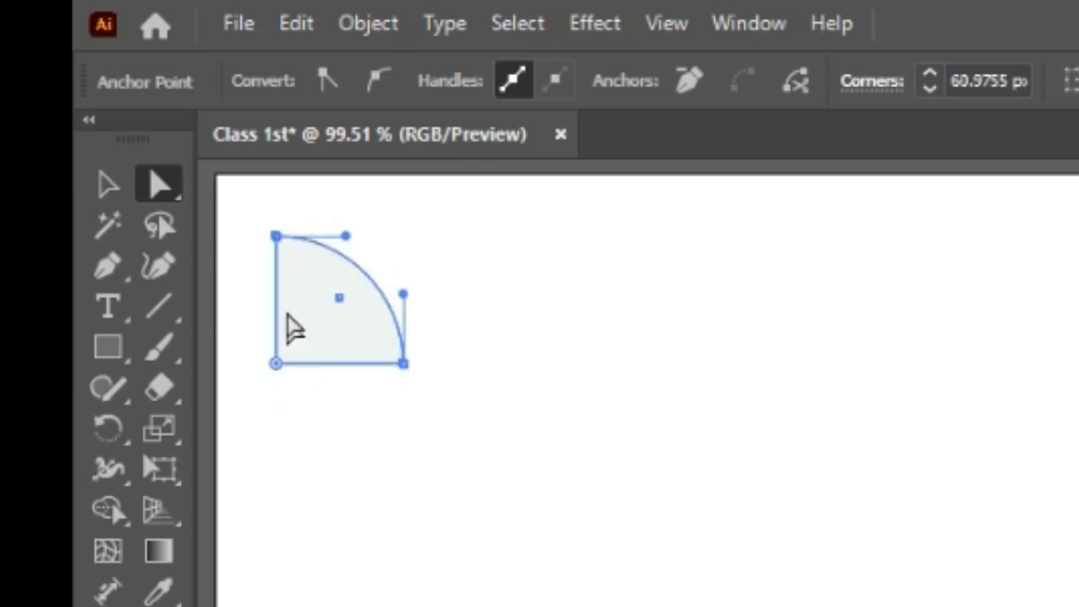
key("ctrl+z")
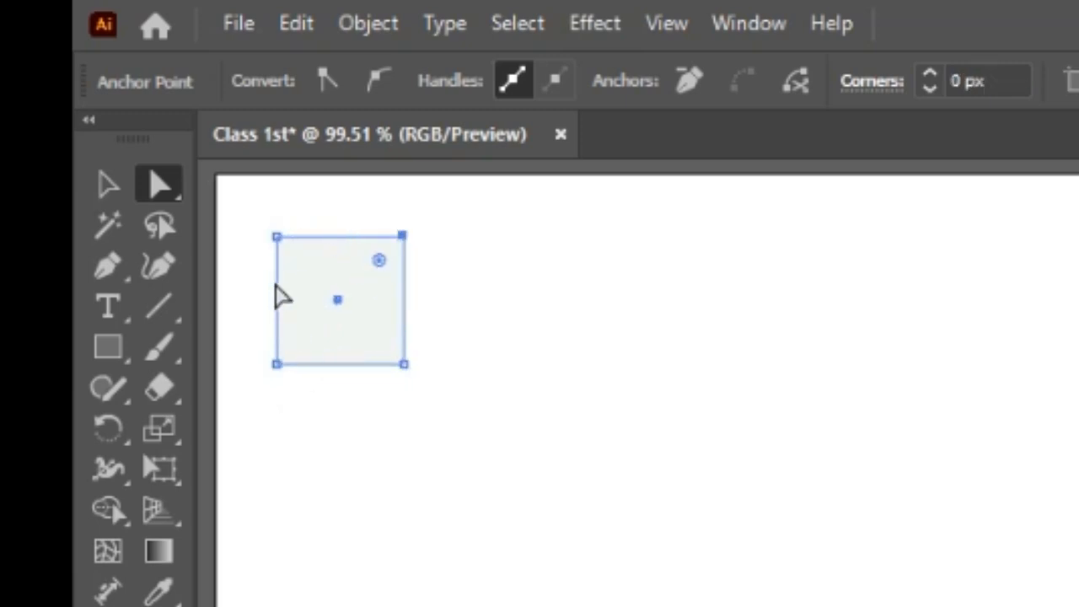
left_click_drag(257, 221, 384, 388)
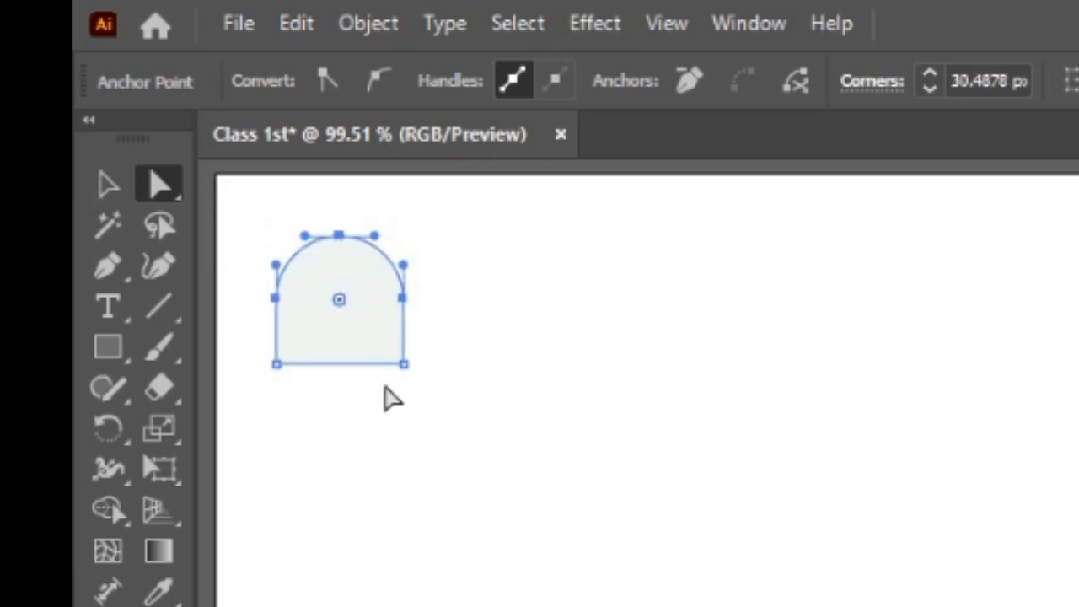
key("ctrl+z")
Step: Select all the square's anchors and round all four corners to about 20 px
left_click_drag(244, 205, 426, 386)
left_click_drag(378, 259, 378, 297)
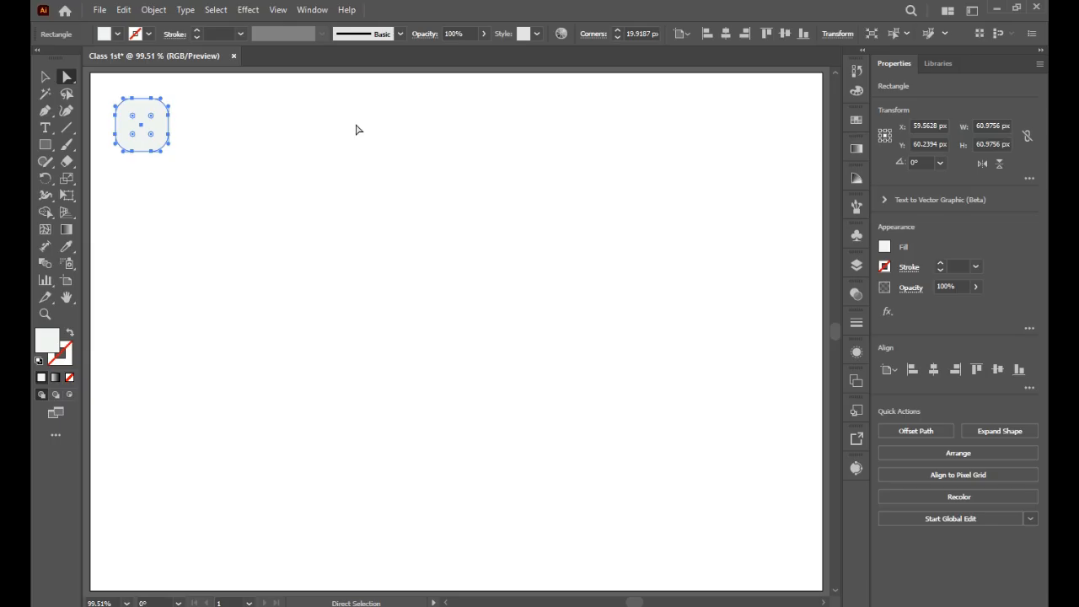
Step: Zoom in and preview the inverted round and chamfer corner styles, returning to round corners
key("z")
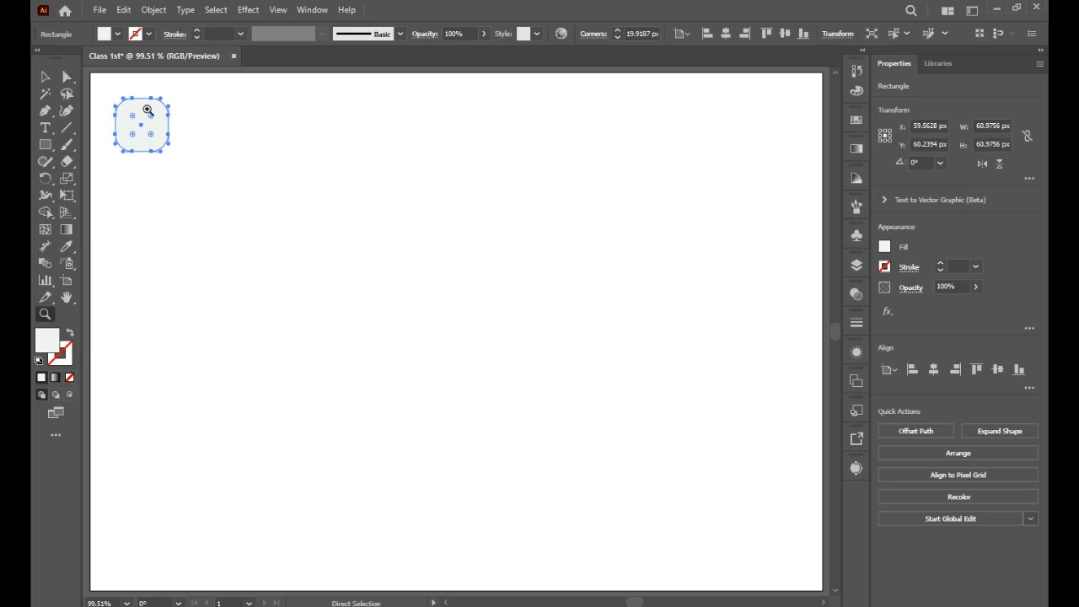
left_click_drag(121, 96, 484, 326)
key("h")
left_click_drag(365, 245, 473, 261)
left_click(74, 81)
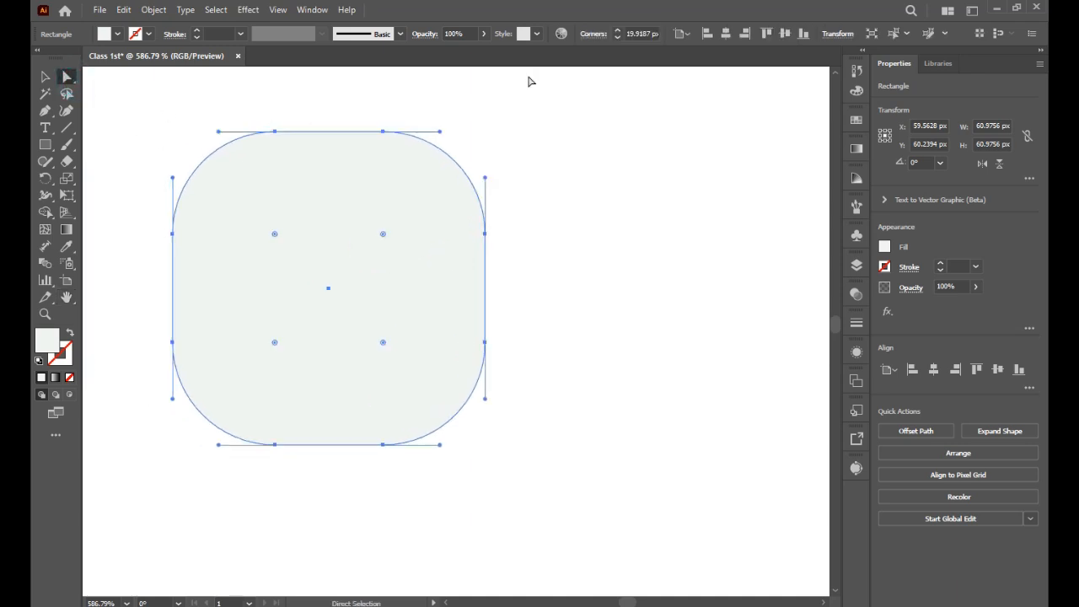
left_click(600, 38)
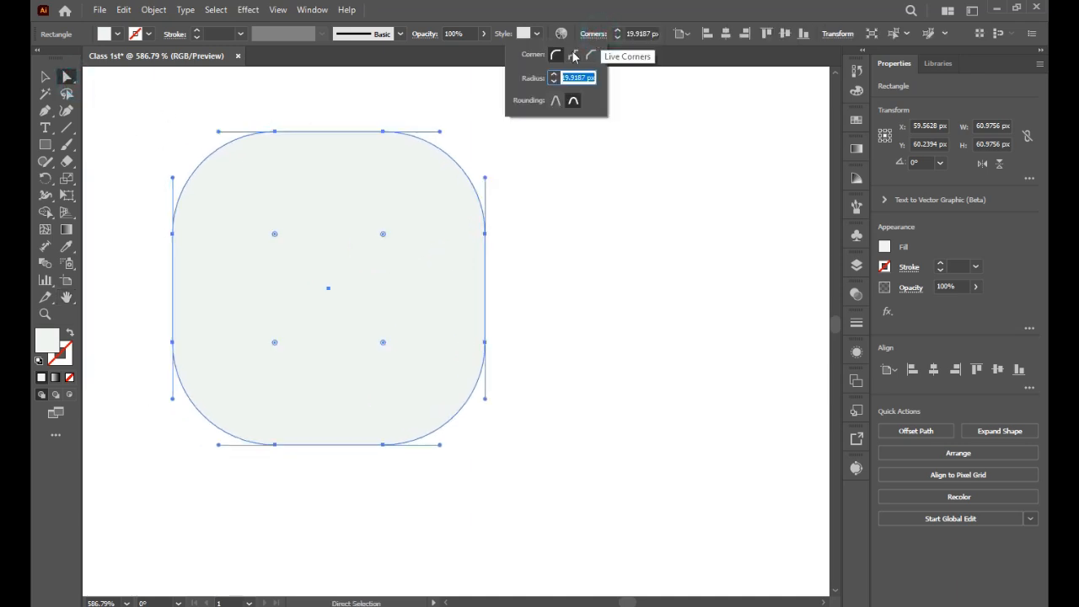
left_click(572, 56)
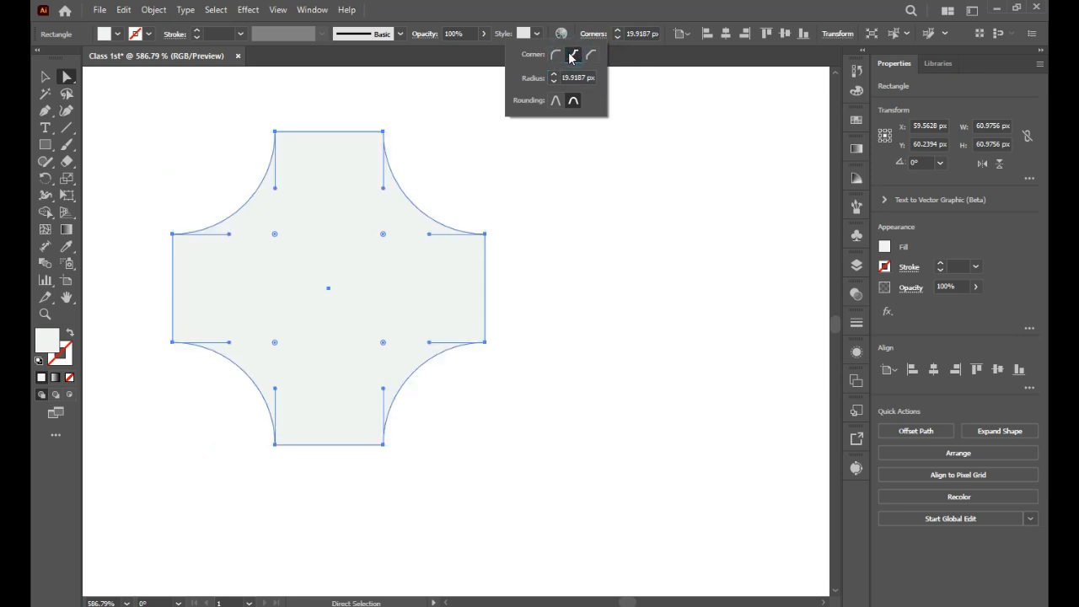
left_click(591, 57)
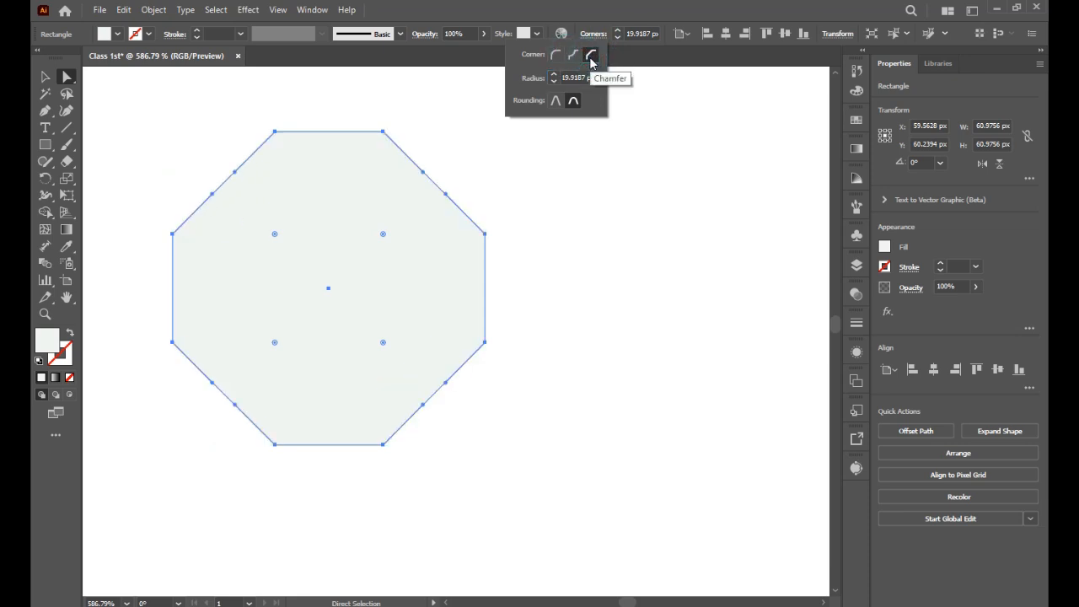
left_click(555, 55)
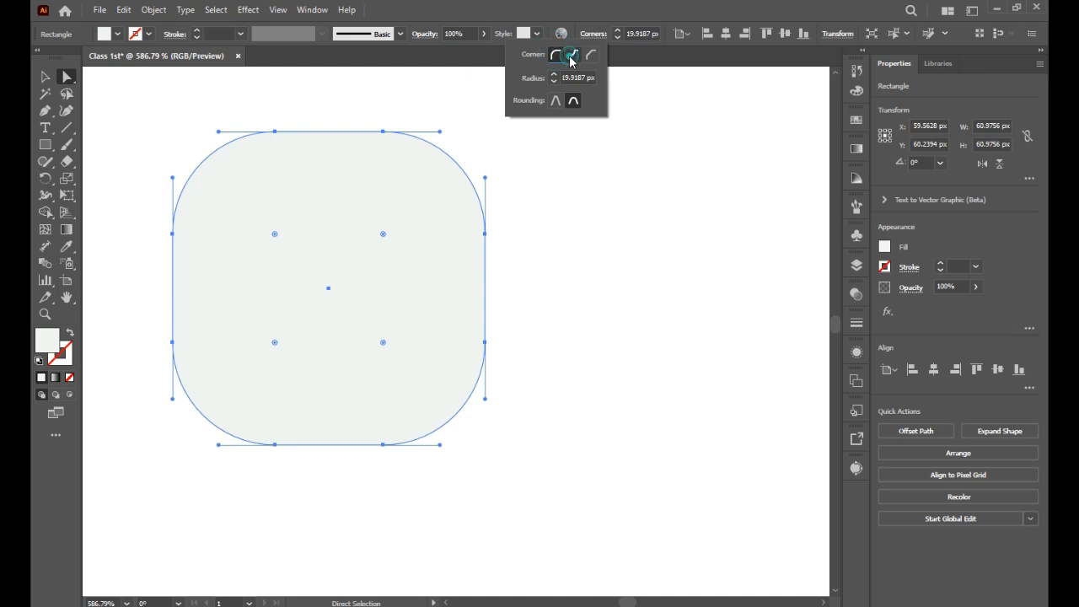
left_click(570, 57)
left_click(594, 58)
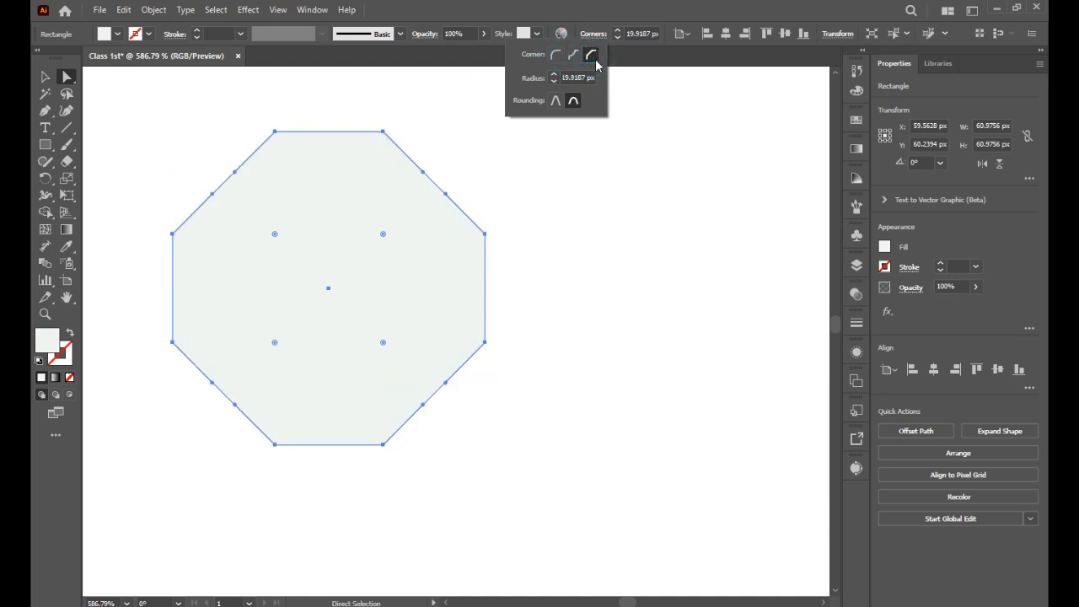
left_click(558, 55)
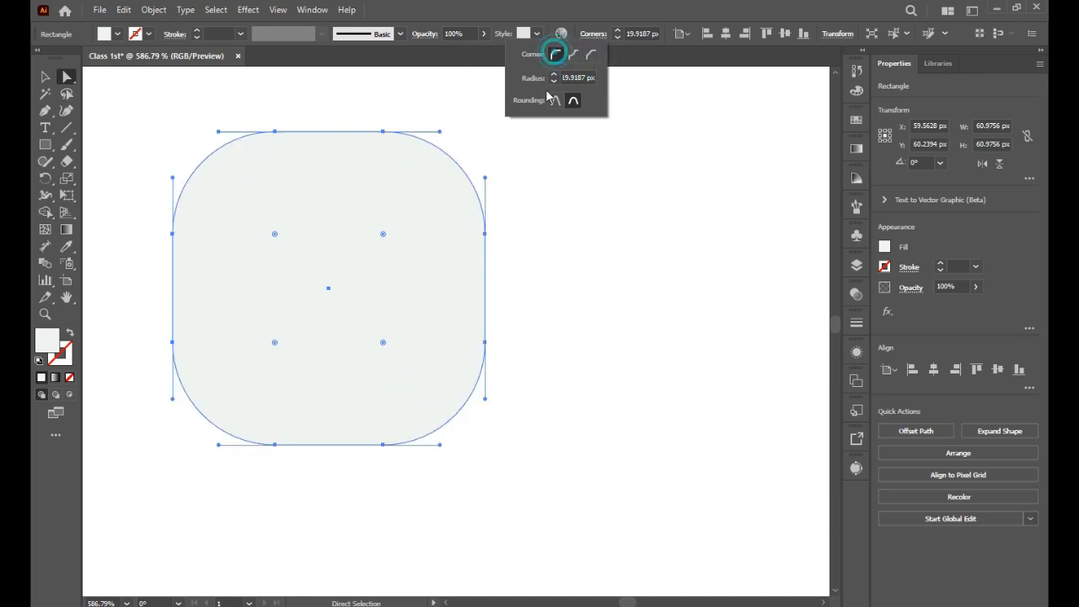
left_click(557, 142)
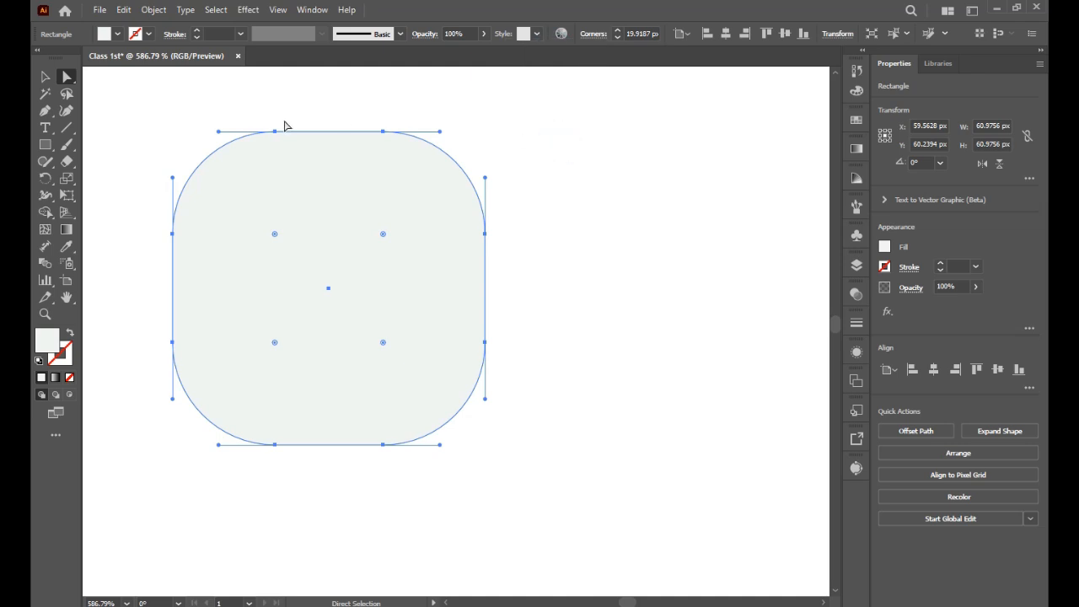
key("h")
left_click_drag(598, 253, 729, 270)
left_click_drag(352, 351, 162, 223)
left_click_drag(501, 285, 512, 484)
left_click_drag(389, 329, 468, 295)
left_click_drag(349, 288, 366, 305)
left_click_drag(323, 282, 309, 296)
left_click_drag(570, 376, 139, 388)
left_click_drag(600, 306, 338, 502)
left_click_drag(498, 424, 346, 323)
left_click_drag(680, 434, 419, 244)
left_click_drag(366, 327, 592, 330)
key("ctrl+0")
left_click_drag(212, 144, 244, 182)
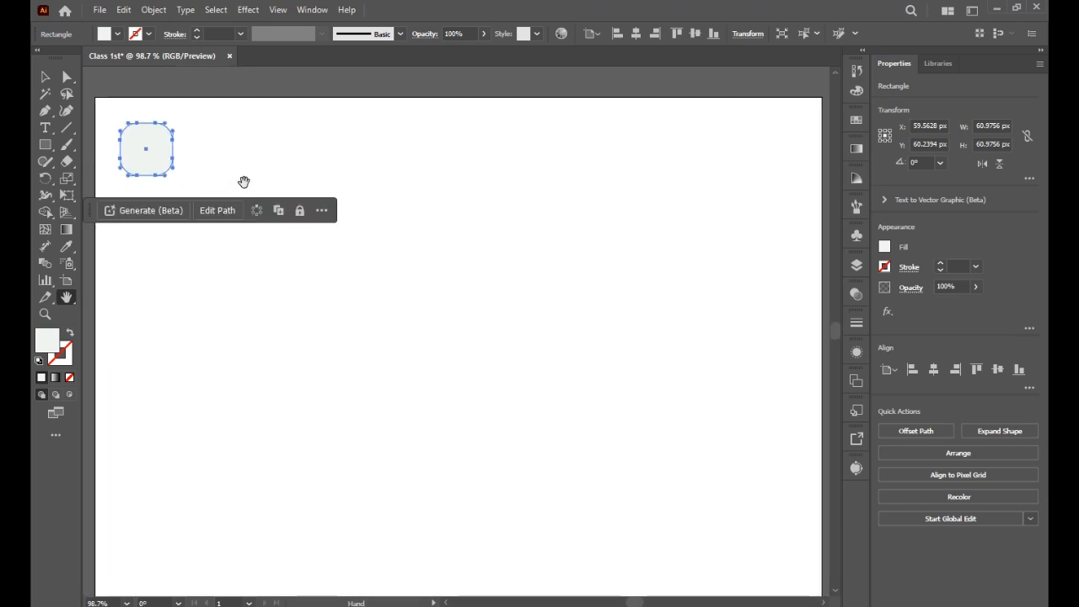
left_click(332, 157)
left_click_drag(391, 171, 413, 206)
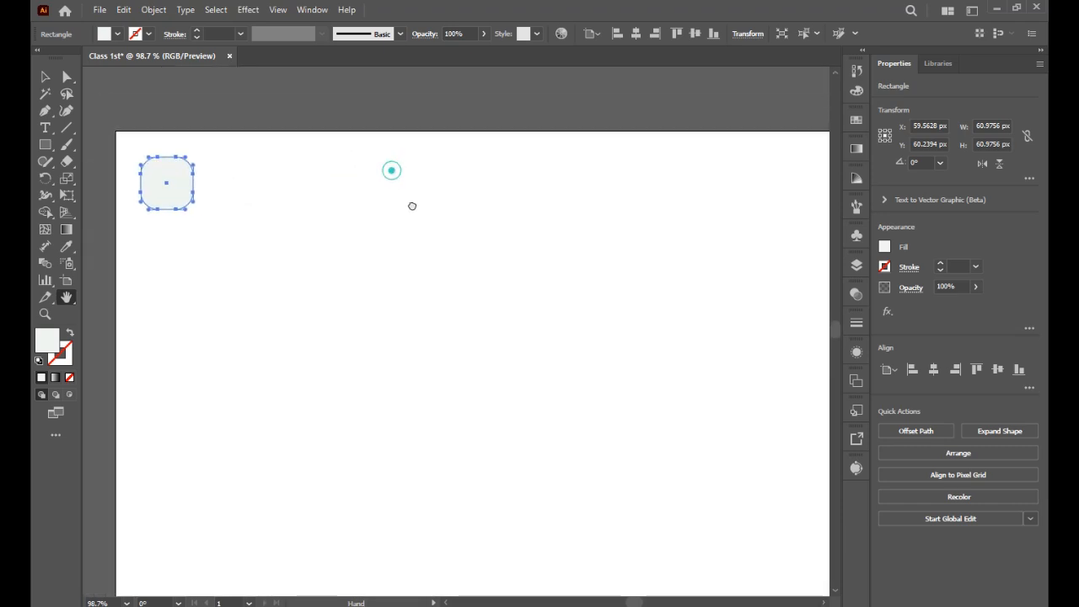
key("a")
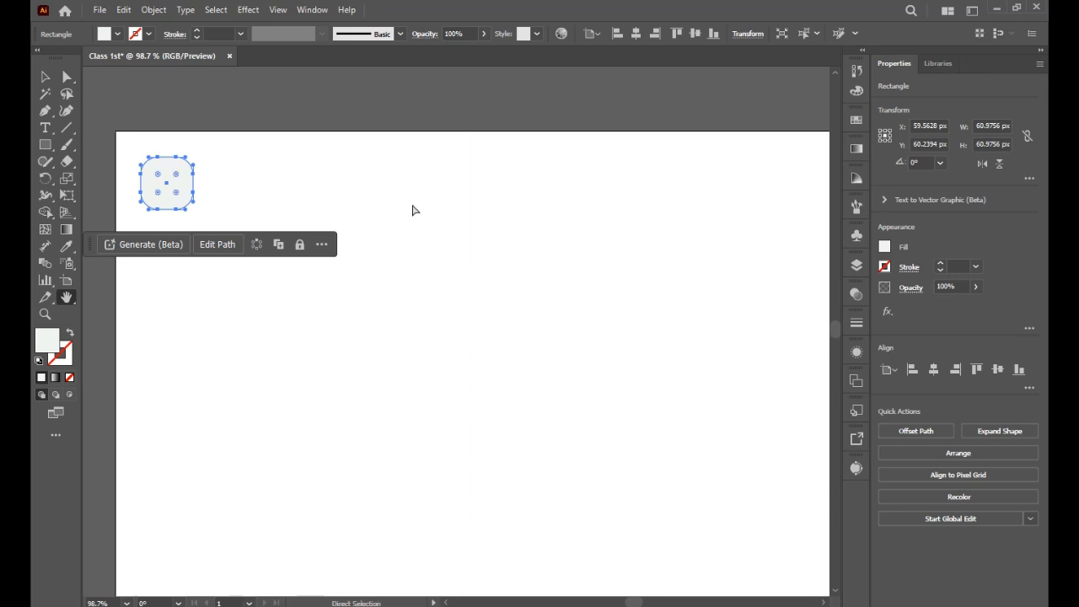
key("ctrl+0")
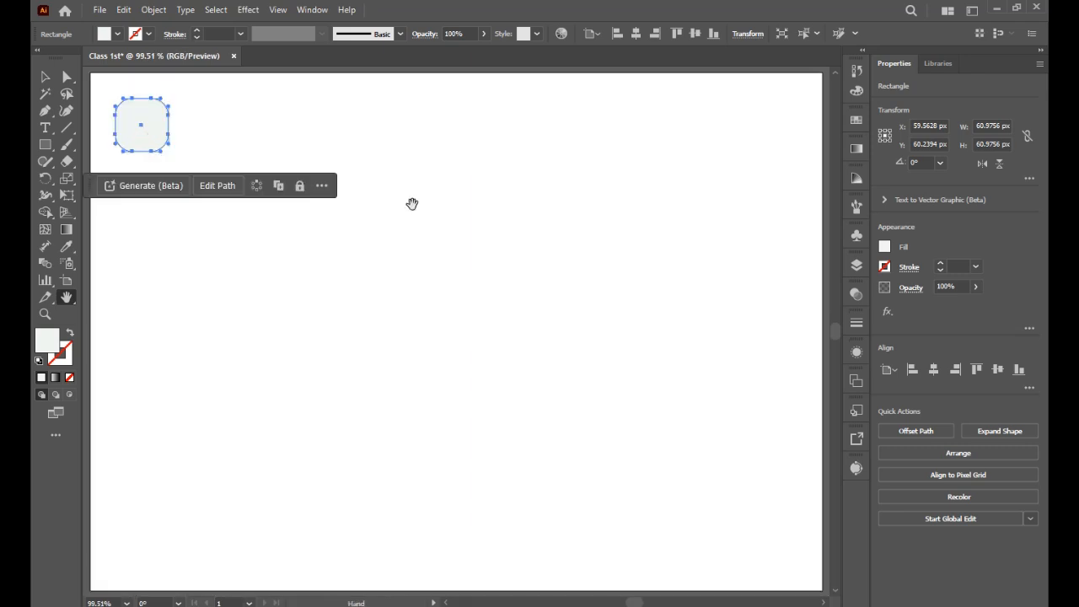
Step: Select the rounded square and delete it
left_click(47, 77)
left_click(240, 142)
left_click_drag(202, 107, 122, 178)
key("Delete")
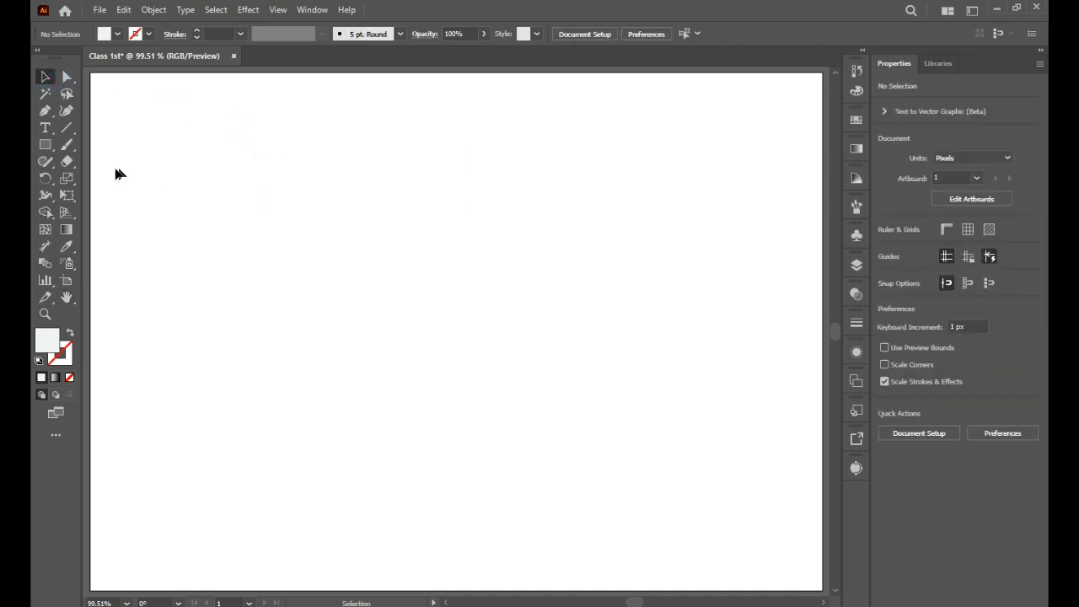
Step: Draw a square about 153 px wide and give it the default white fill and black stroke
left_click(46, 144)
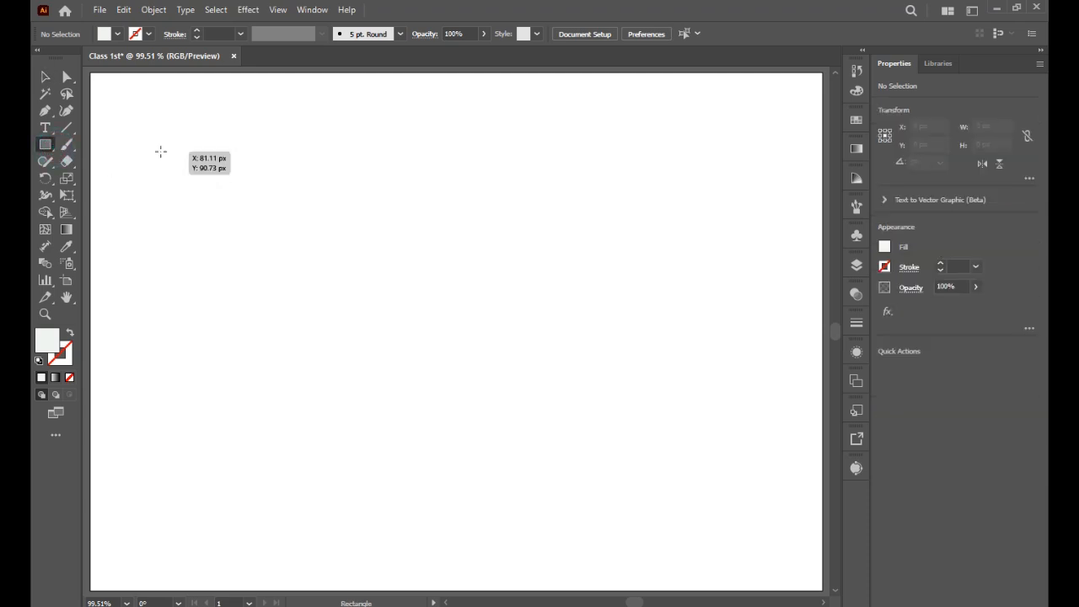
left_click_drag(161, 151, 227, 217)
left_click(47, 77)
left_click_drag(143, 155, 192, 221)
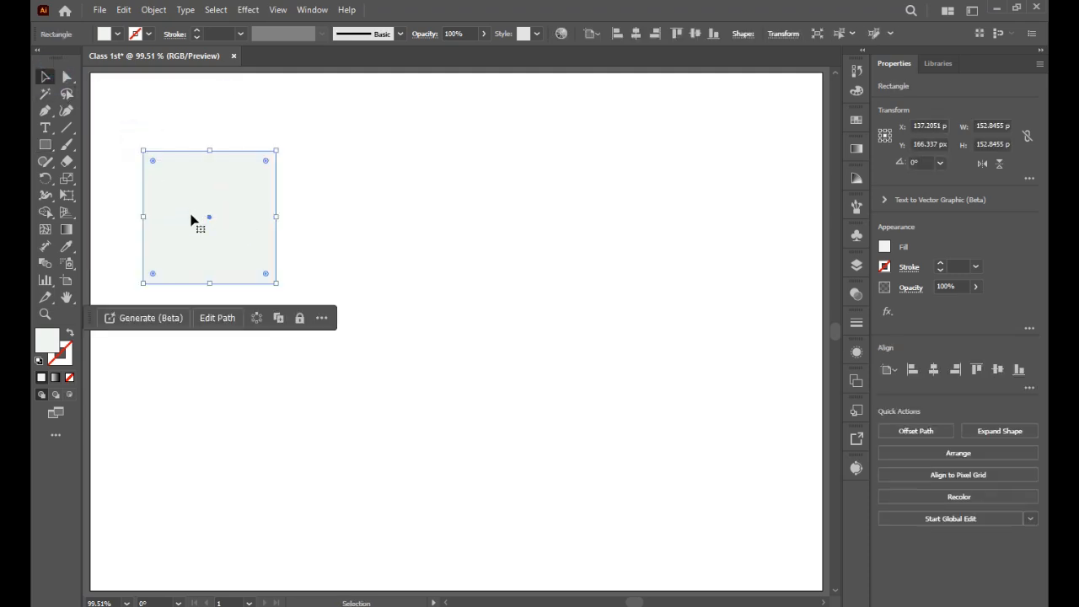
left_click(38, 361)
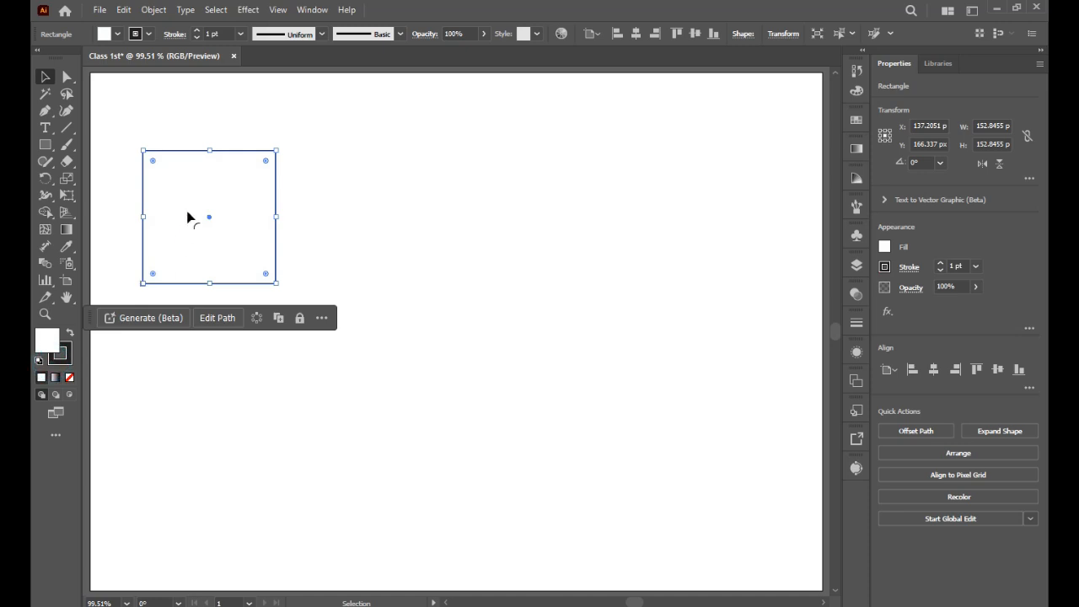
Step: Duplicate the square twice to arrange three squares in an L shape
left_click_drag(203, 209, 321, 202)
left_click_drag(121, 118, 412, 294)
left_click_drag(364, 223, 225, 295)
left_click(372, 270)
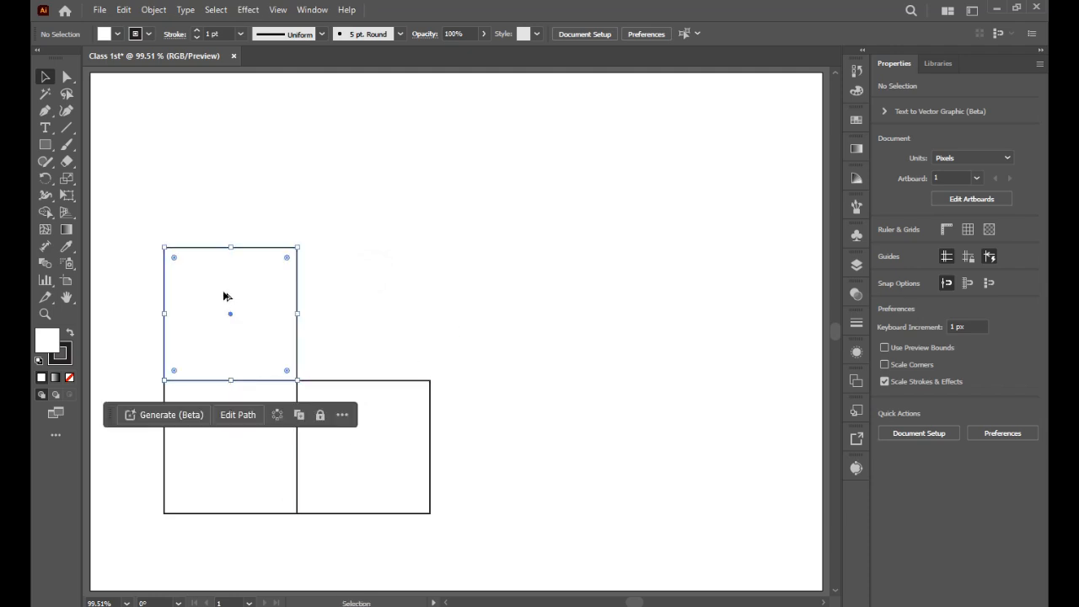
Step: Slant the top square into a parallelogram by shifting its top edge right, forming the cube's top face
left_click(67, 76)
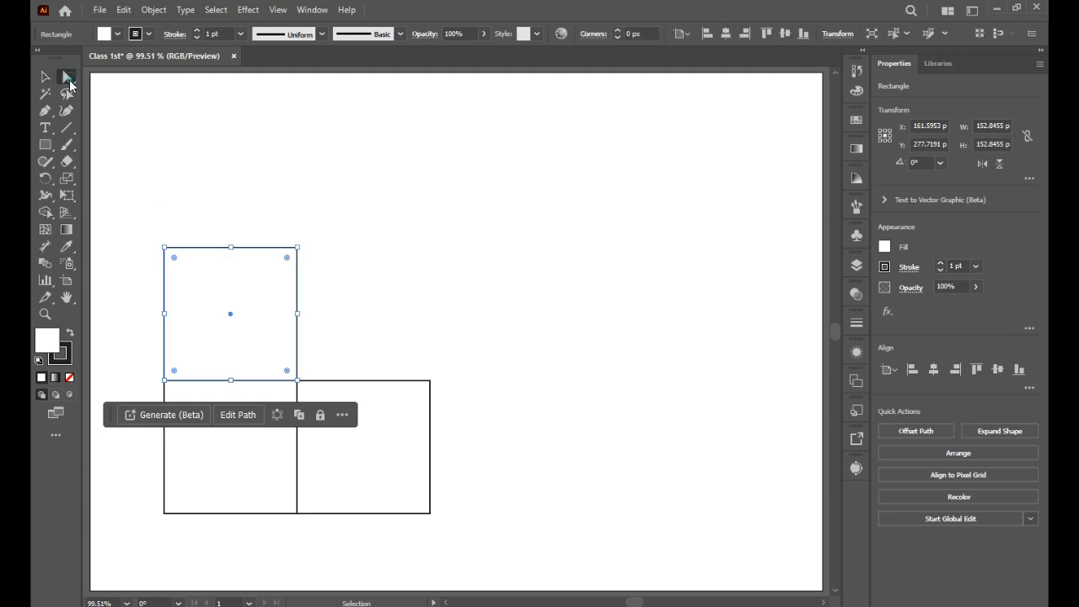
left_click(338, 143)
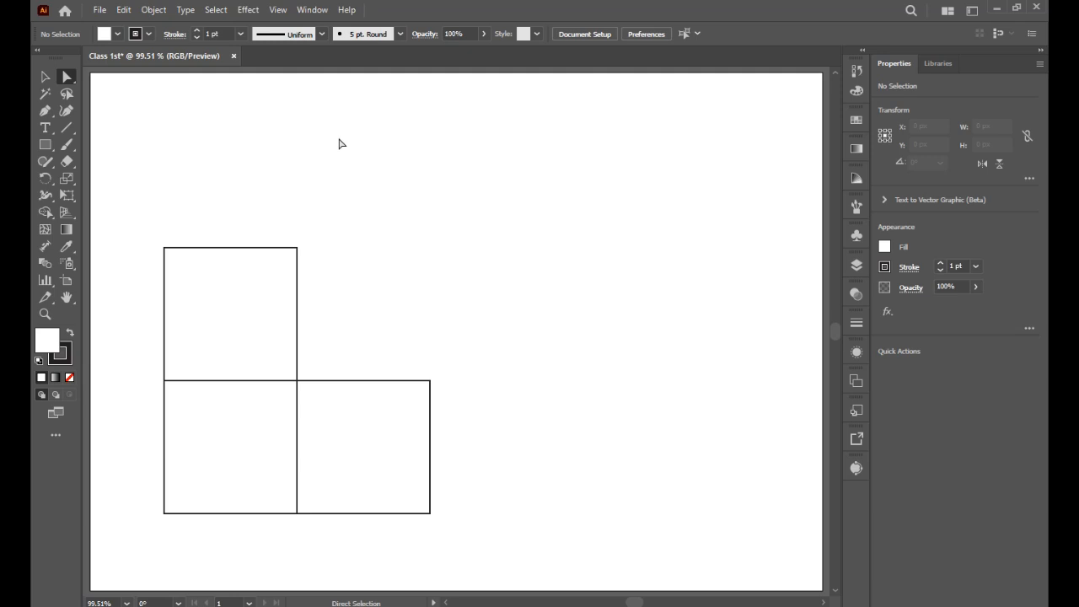
left_click(266, 268)
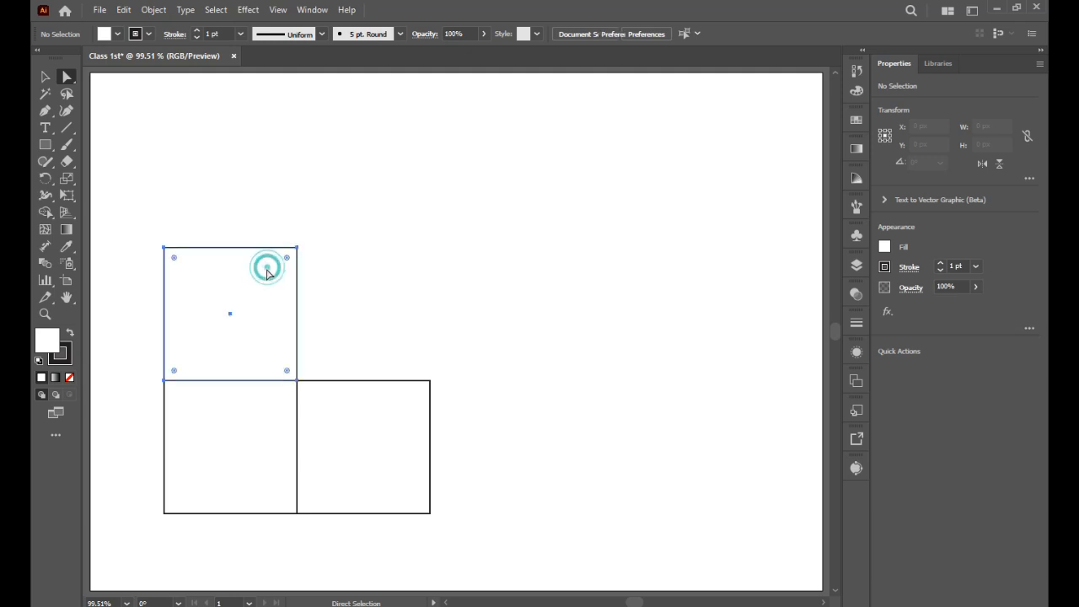
left_click(164, 249)
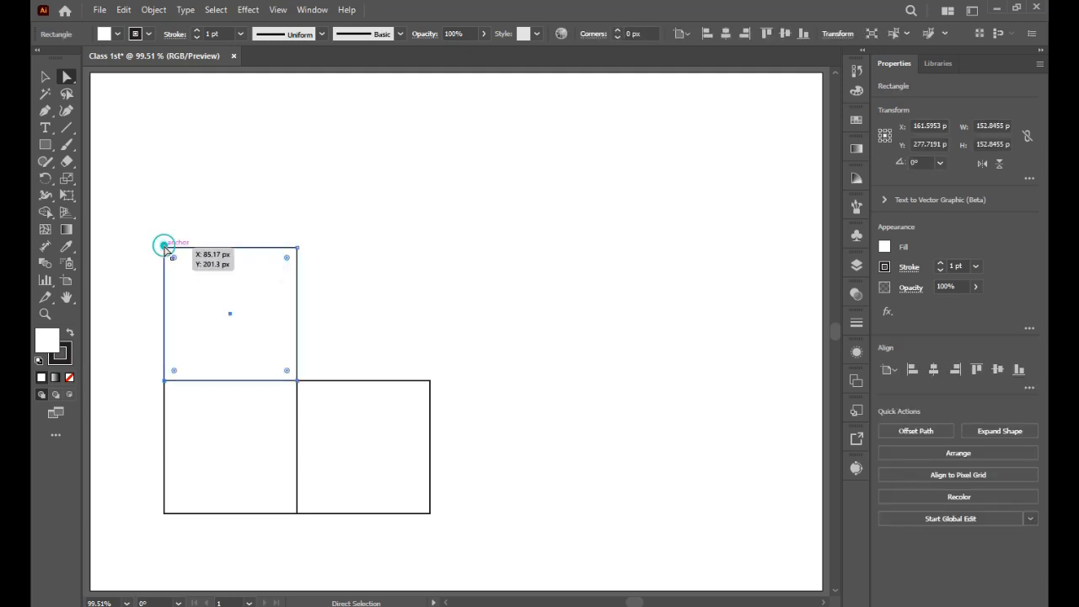
left_click_drag(156, 253, 337, 287)
key("ctrl+z")
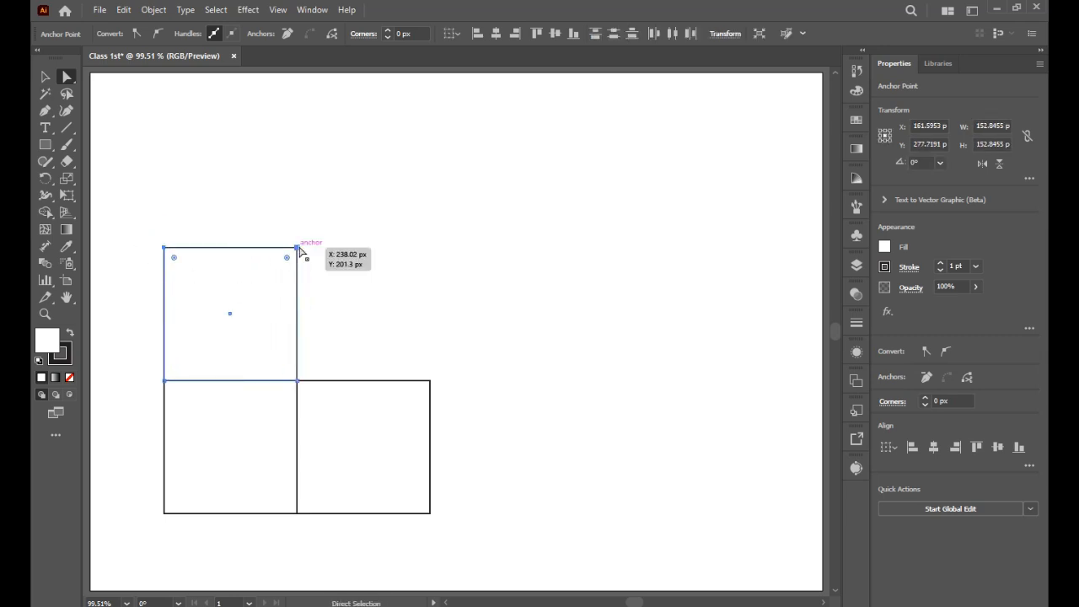
left_click_drag(299, 250, 327, 339)
Step: Slant the right square's outer edge up and left to form the cube's side face
left_click_drag(525, 349, 391, 556)
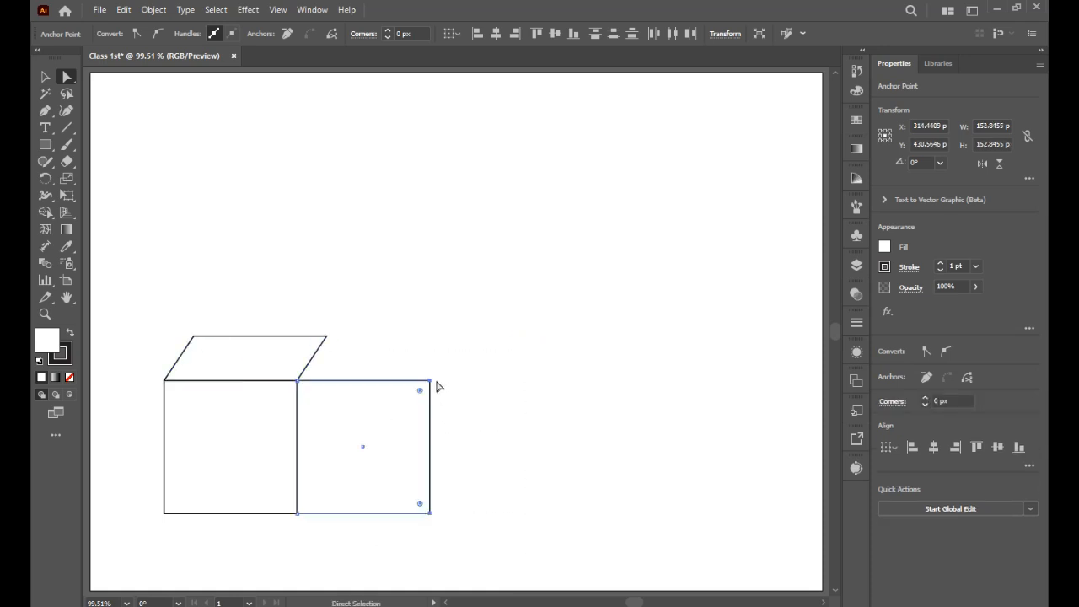
left_click_drag(429, 381, 328, 339)
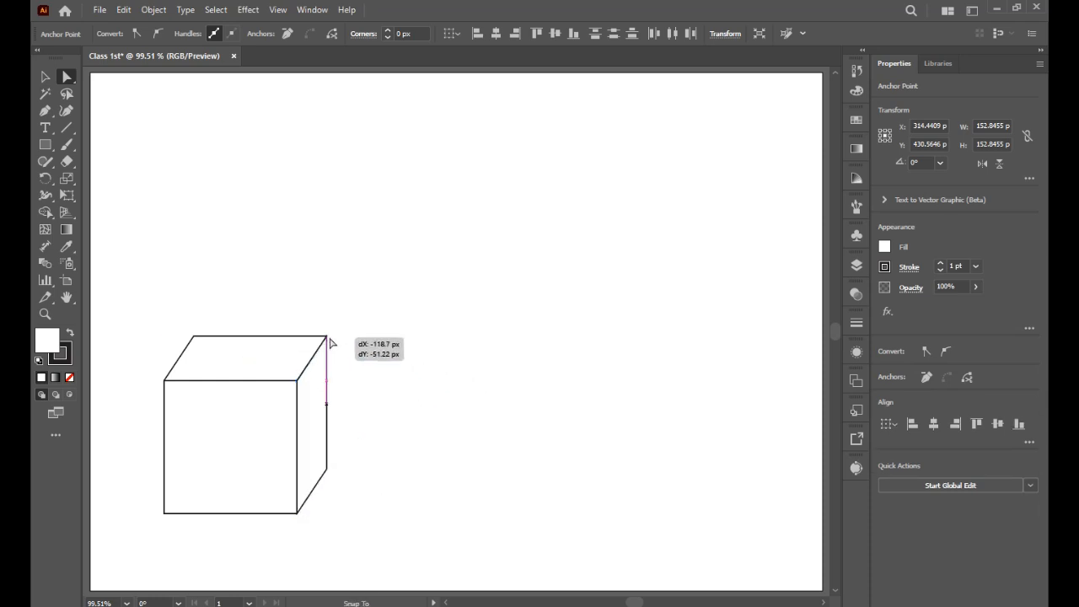
Step: Duplicate the whole cube and place the copy beside it
left_click(346, 295)
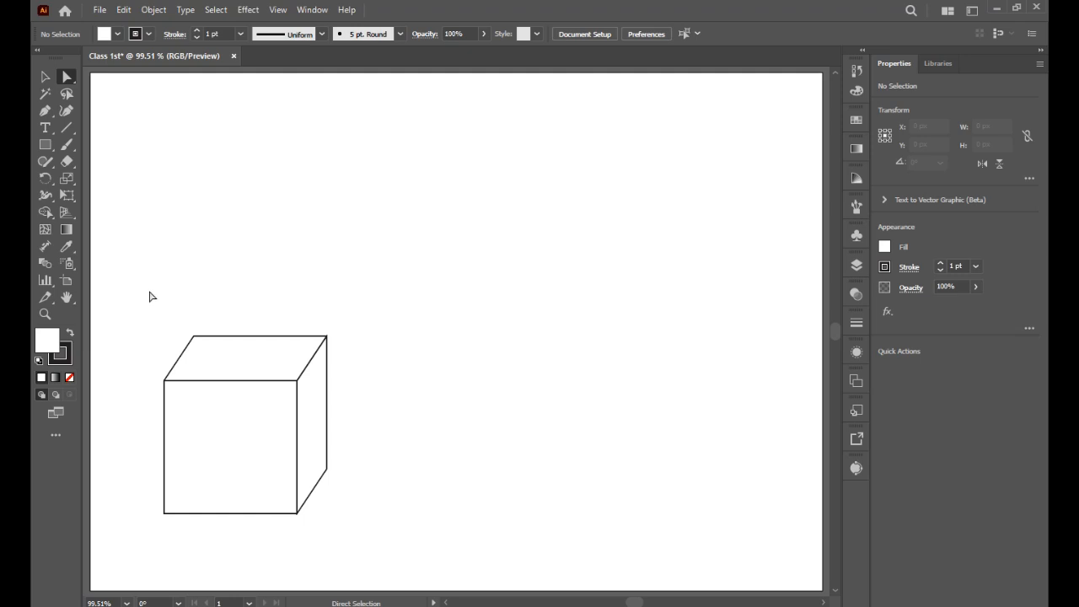
left_click_drag(146, 314, 381, 539)
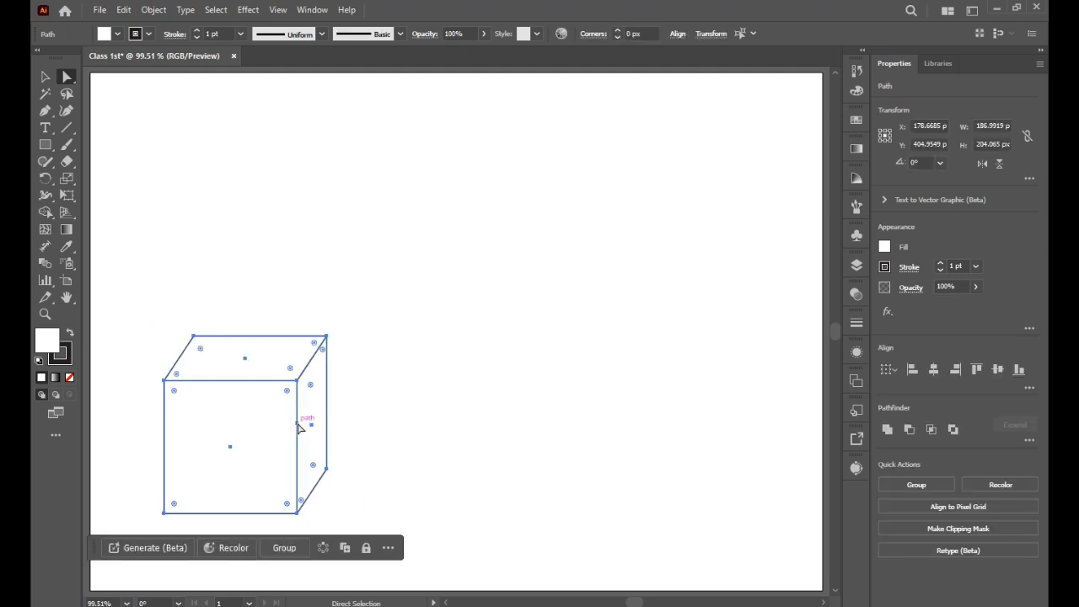
left_click_drag(263, 428, 462, 423)
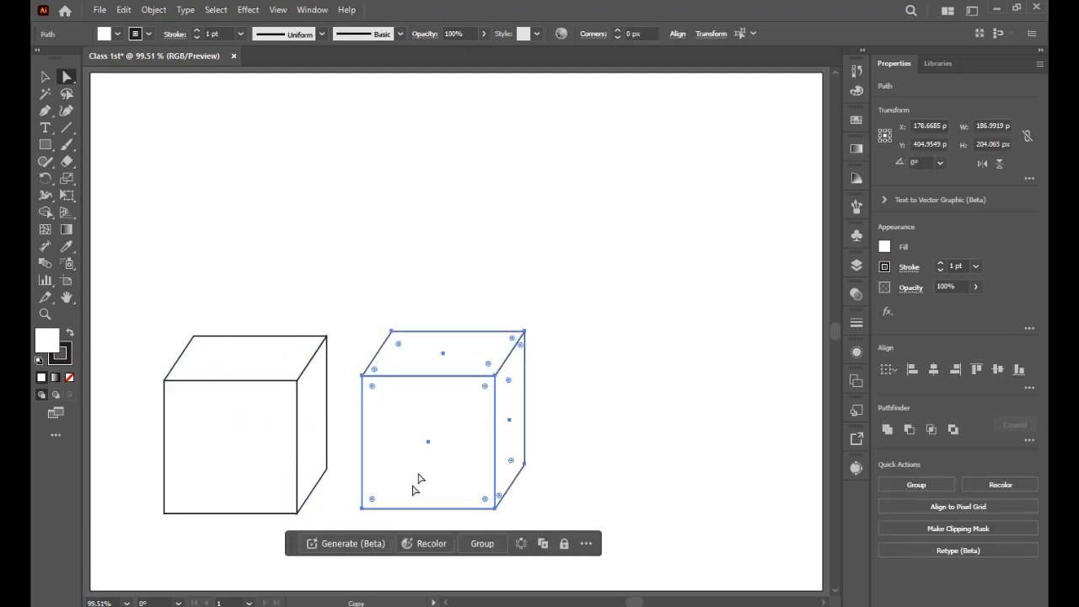
Step: Flatten the copied cube into a shallow lid by raising its bottom anchor points
left_click_drag(600, 436, 356, 526)
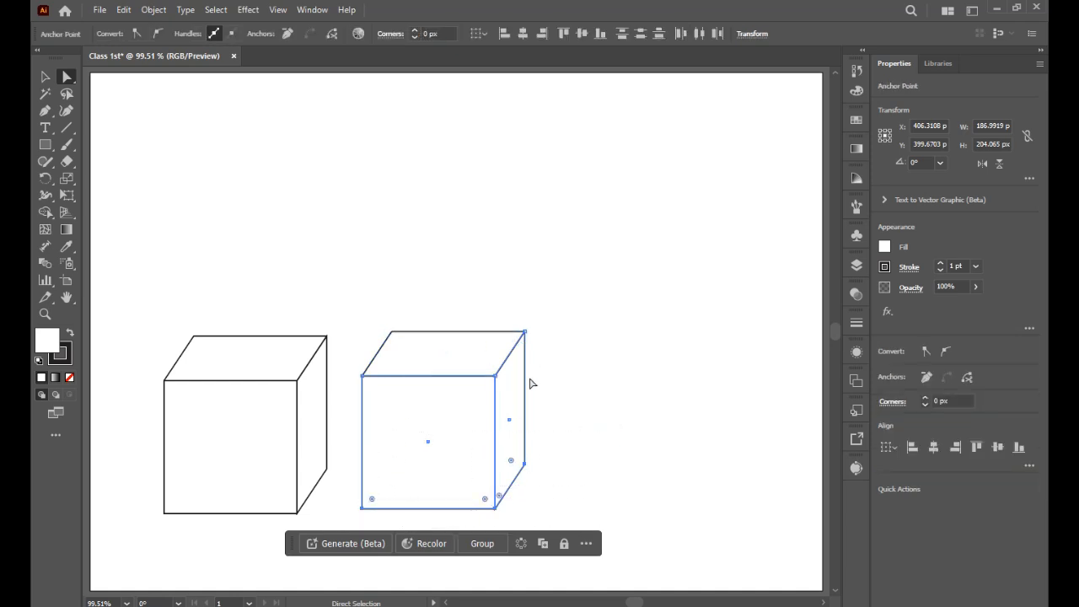
left_click_drag(559, 448, 363, 413)
Step: Move the flat lid onto the top of the original cube
left_click_drag(584, 307, 339, 439)
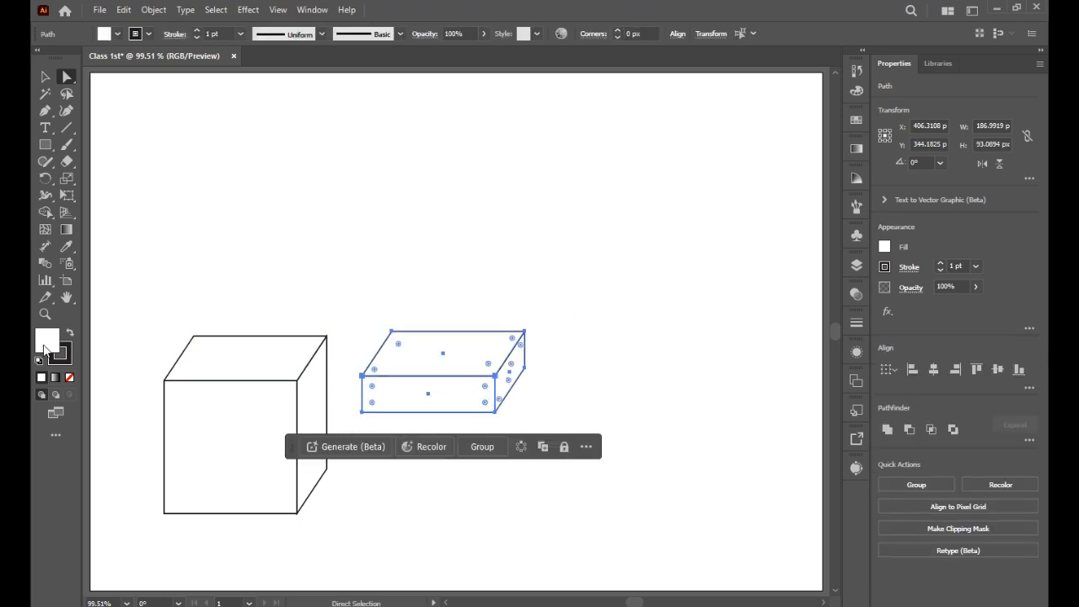
left_click_drag(460, 402, 261, 404)
left_click(436, 379)
scroll(413, 388, "down", 2)
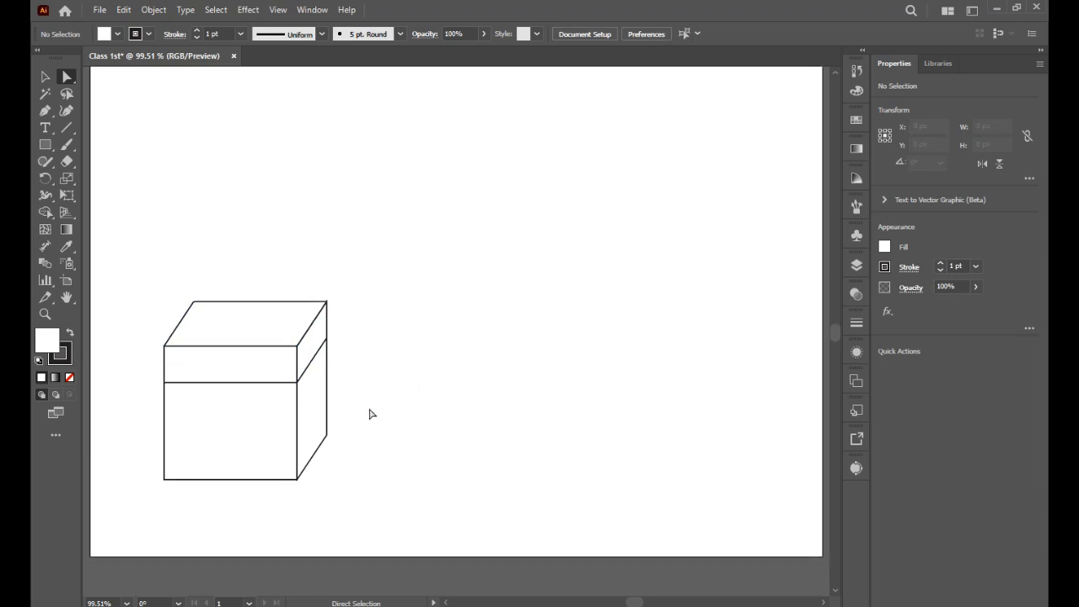
Step: Move the whole assembled box higher on the artboard
left_click_drag(138, 436, 403, 521)
mouse_move(164, 479)
left_mouse_down()
mouse_move(166, 432)
mouse_move(156, 511)
mouse_move(166, 473)
left_mouse_up()
left_click_drag(150, 271, 378, 510)
left_click_drag(163, 467, 169, 424)
Step: Lower the box body's bottom anchor points slightly to lengthen it below the lid
left_click(138, 385)
left_click_drag(150, 374, 386, 480)
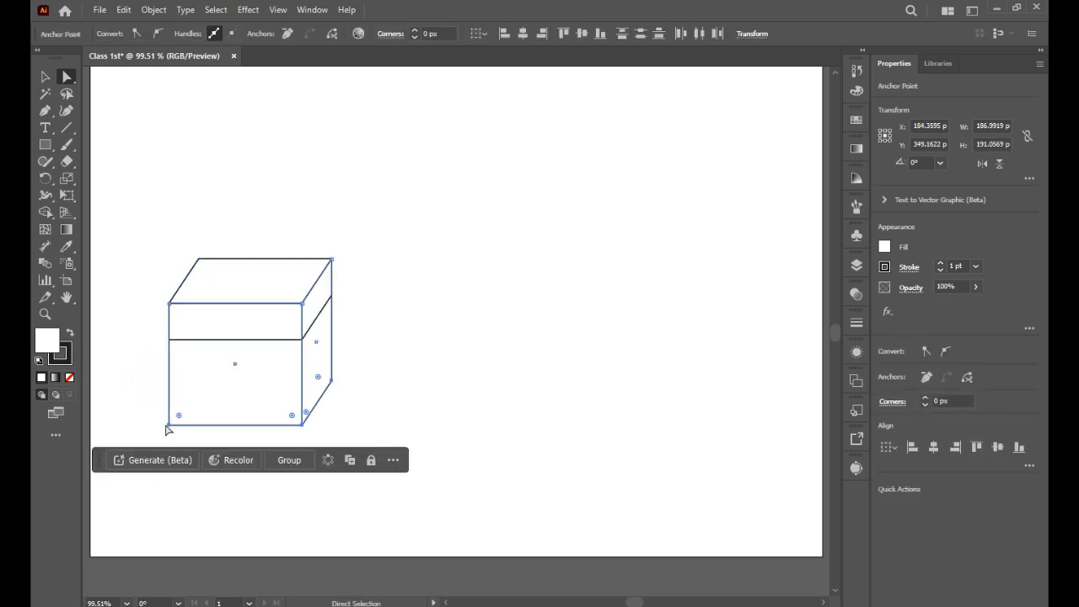
mouse_move(168, 425)
left_mouse_down()
mouse_move(170, 407)
mouse_move(170, 441)
mouse_move(217, 413)
mouse_move(168, 437)
left_mouse_up()
left_click_drag(268, 478, 344, 415)
left_click_drag(152, 423, 308, 444)
left_click(463, 432)
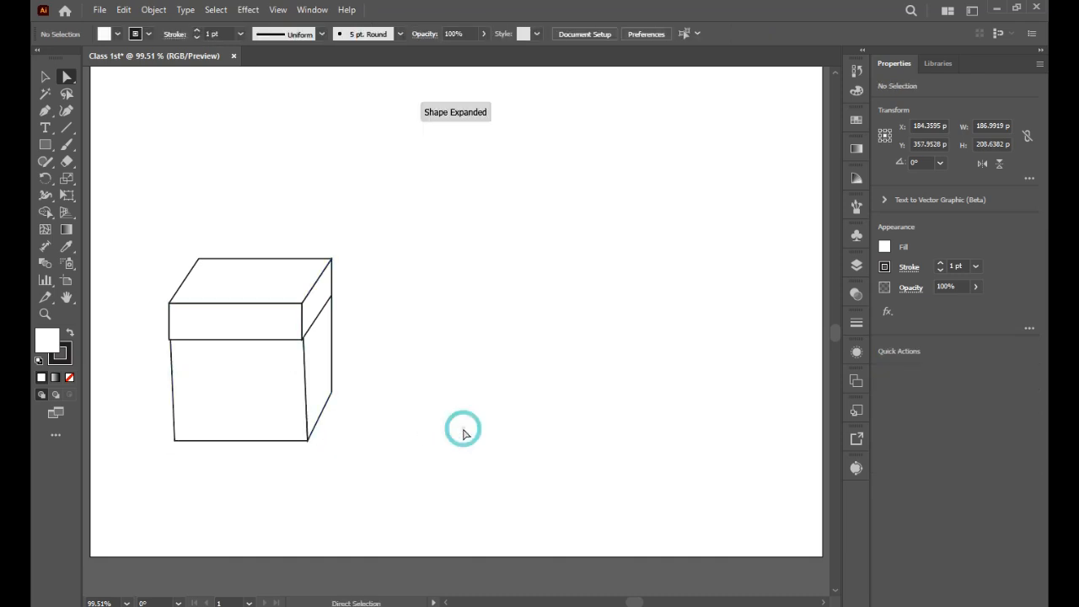
key("ctrl+z")
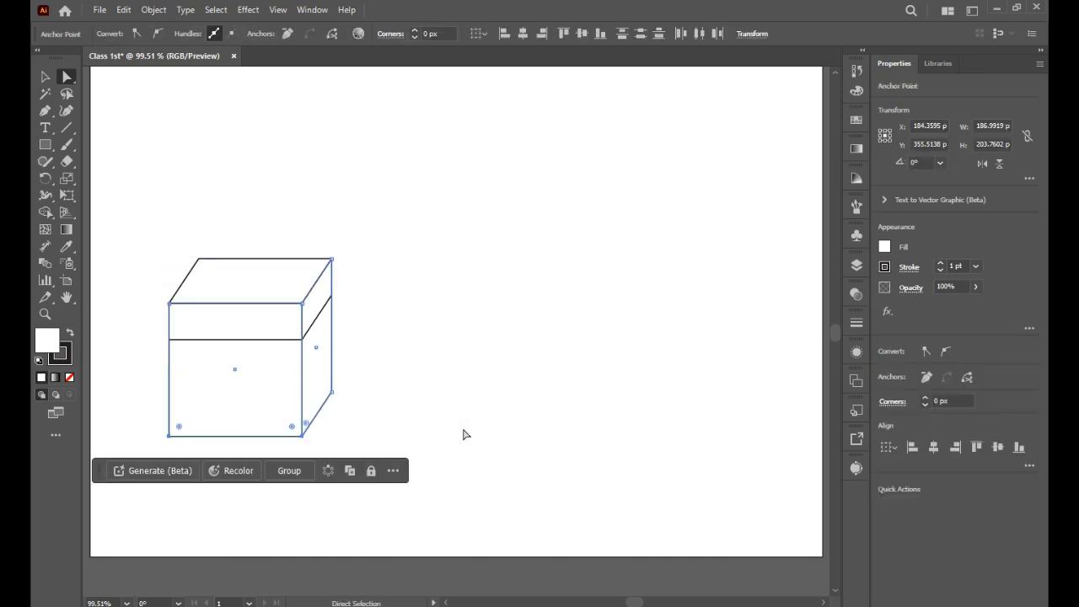